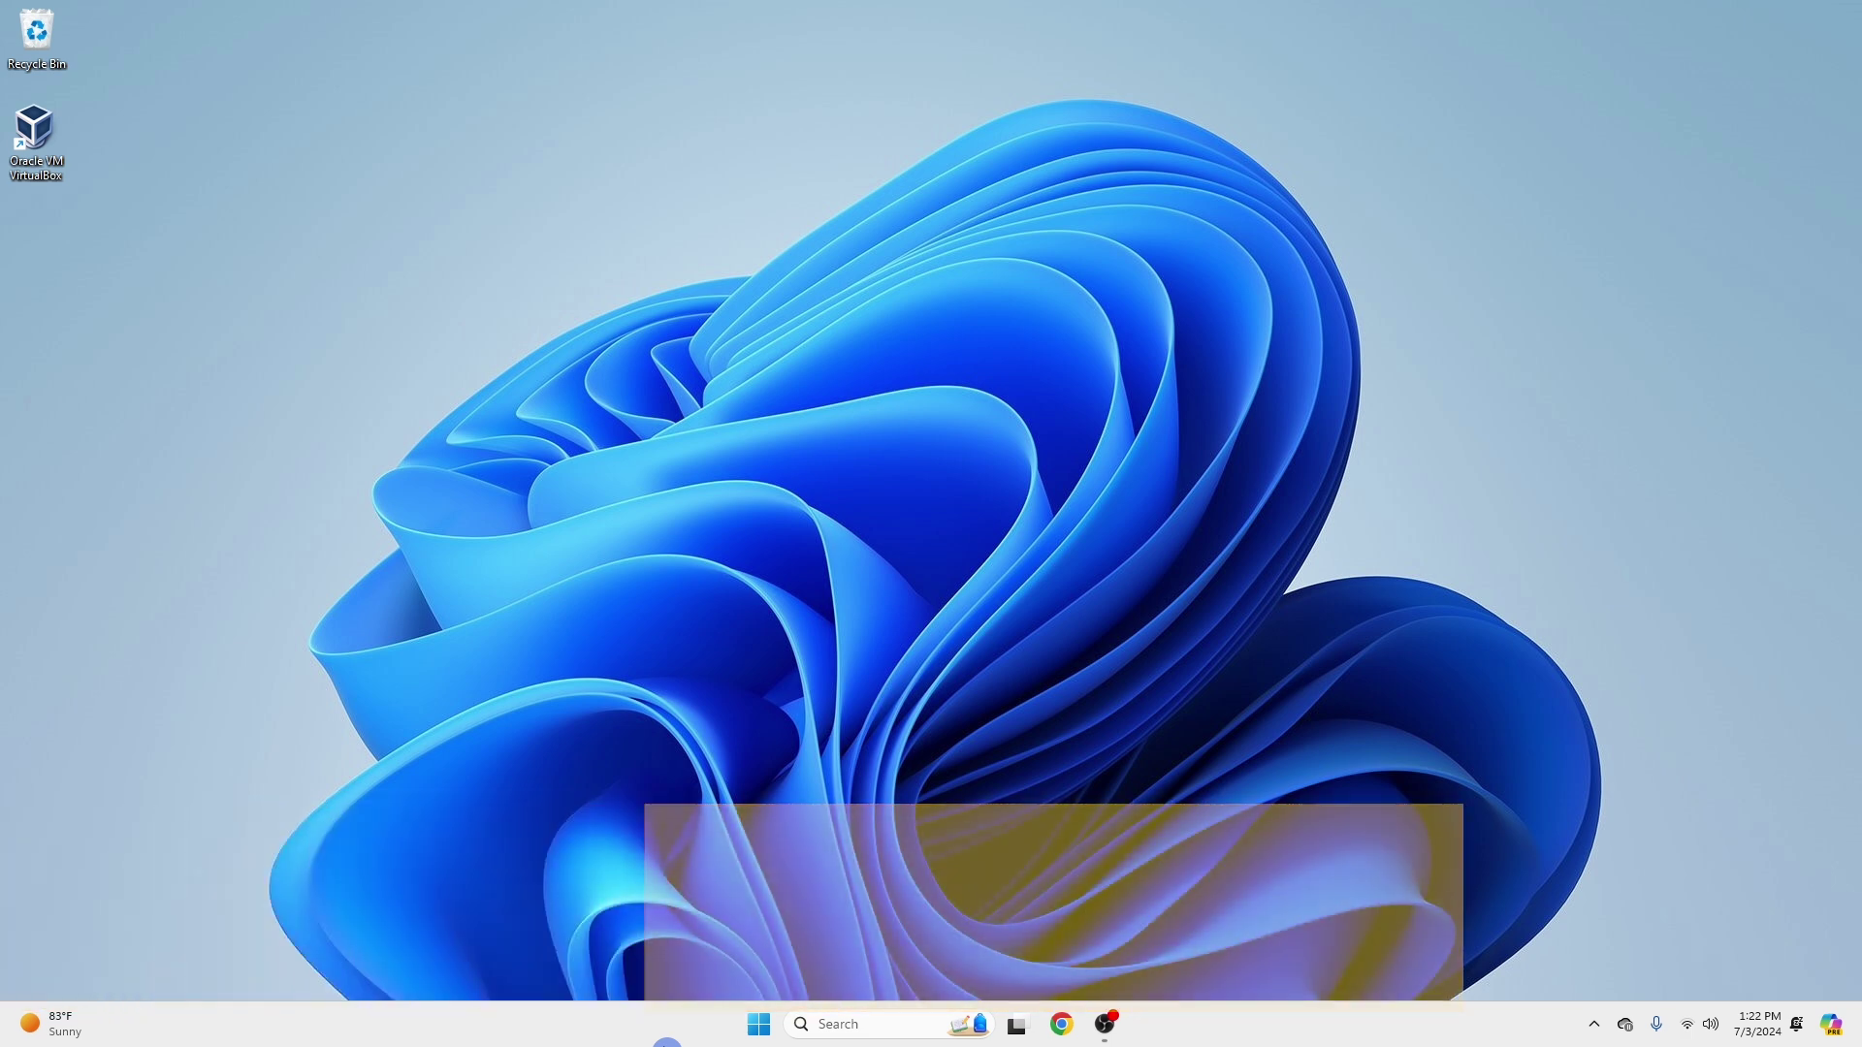
Search for 'windows' and launch the Windows Security app from the results.
click(756, 1024)
text(windows)
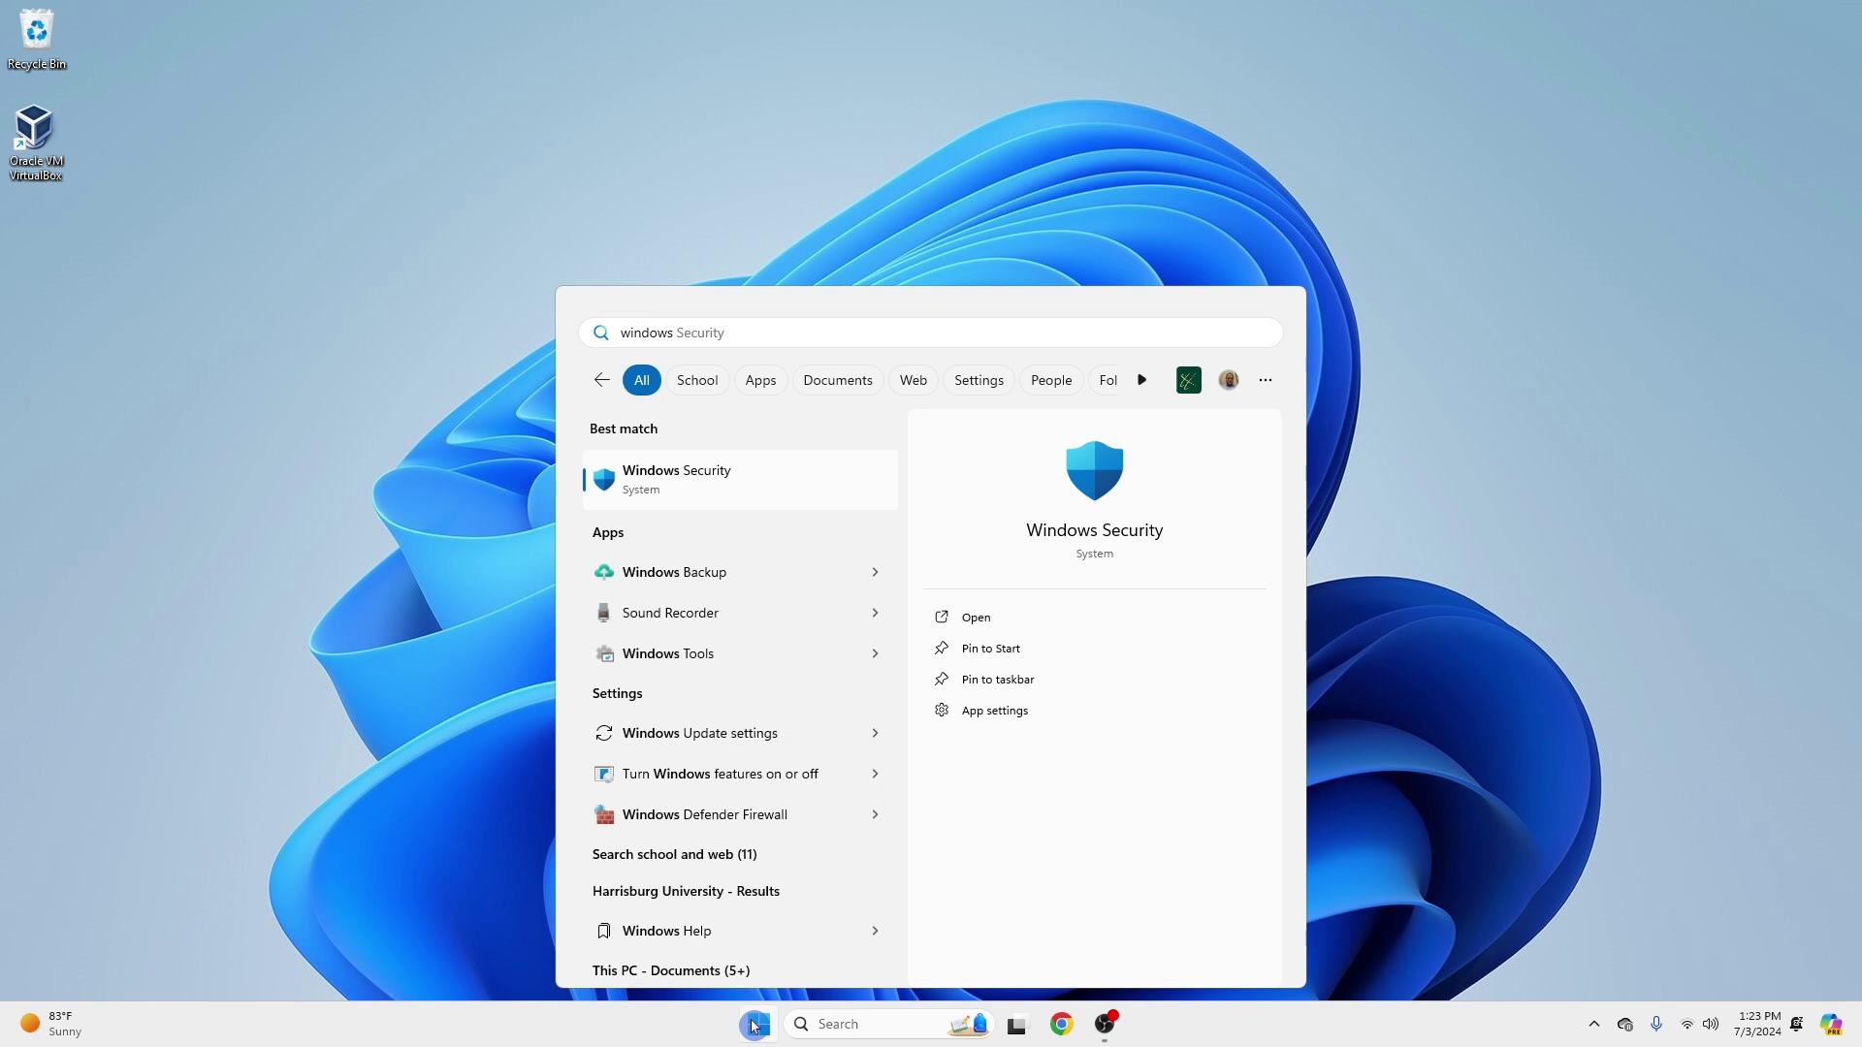
click(669, 487)
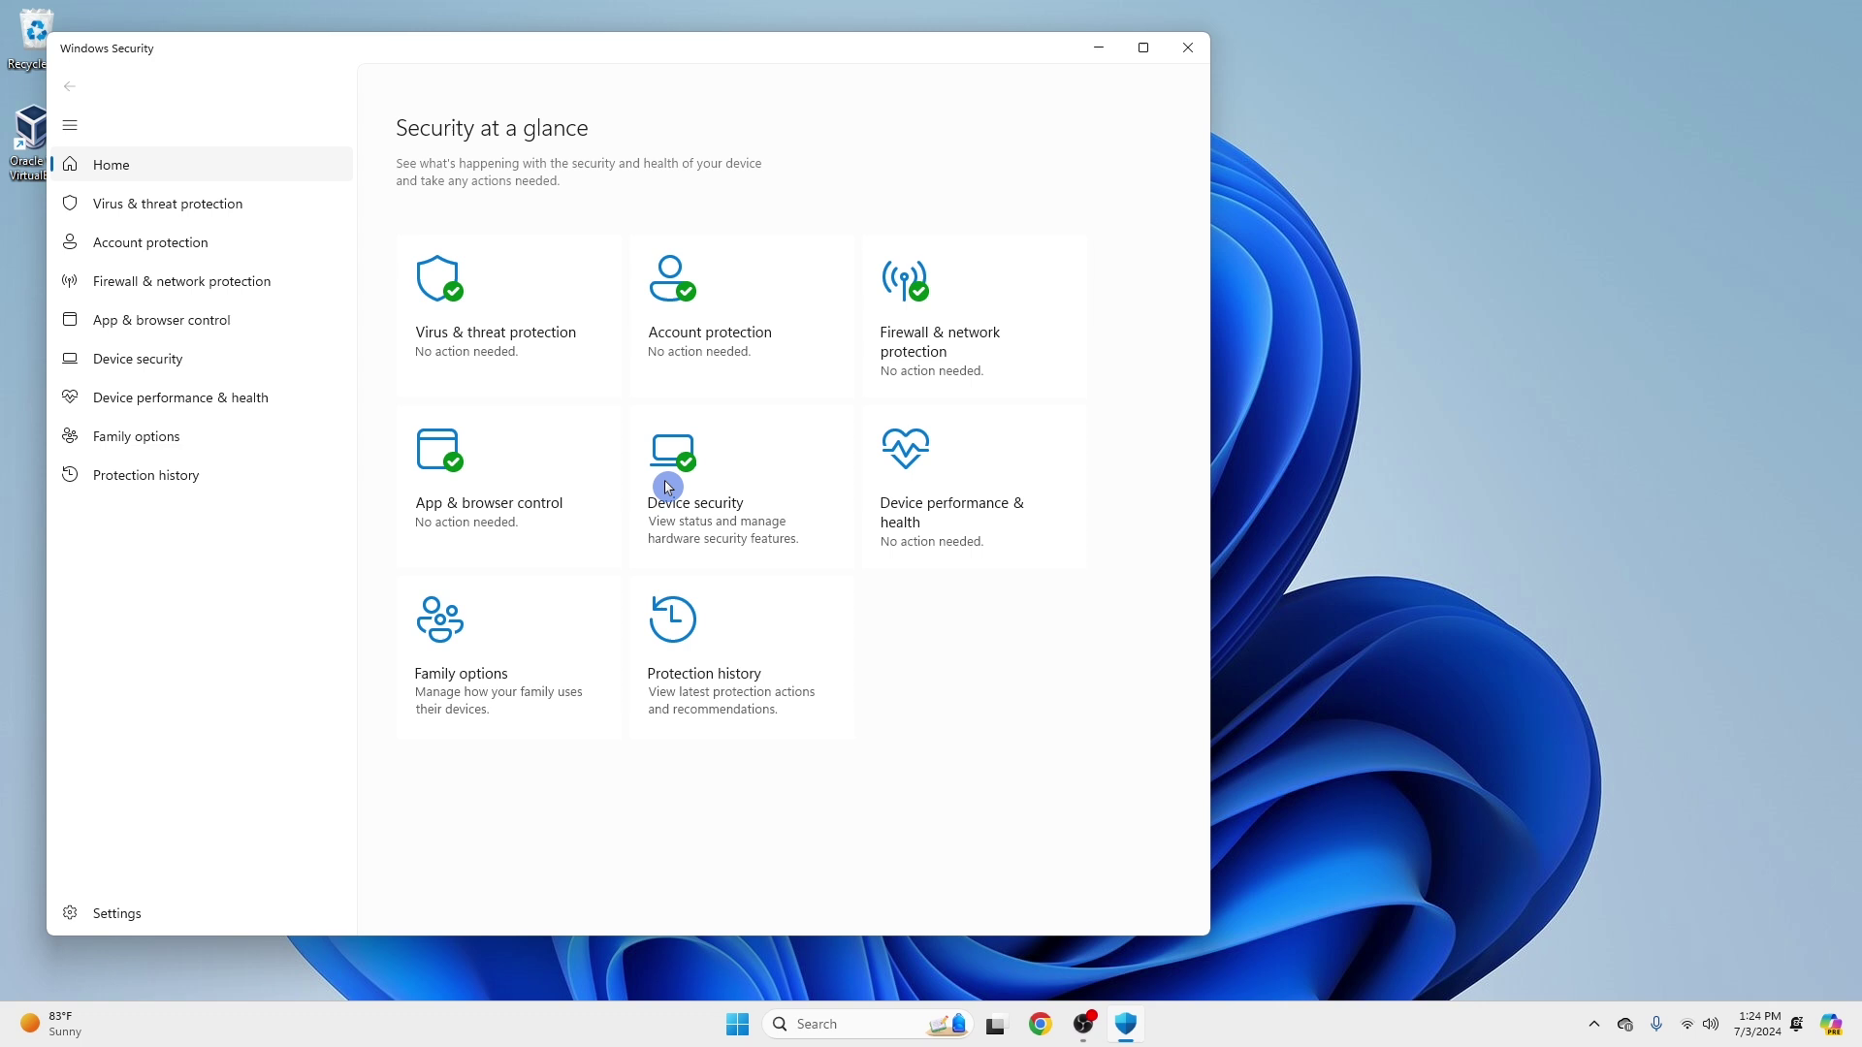
Run a quick scan under Virus & threat protection: 33385 files scanned, 0 threats.
click(141, 215)
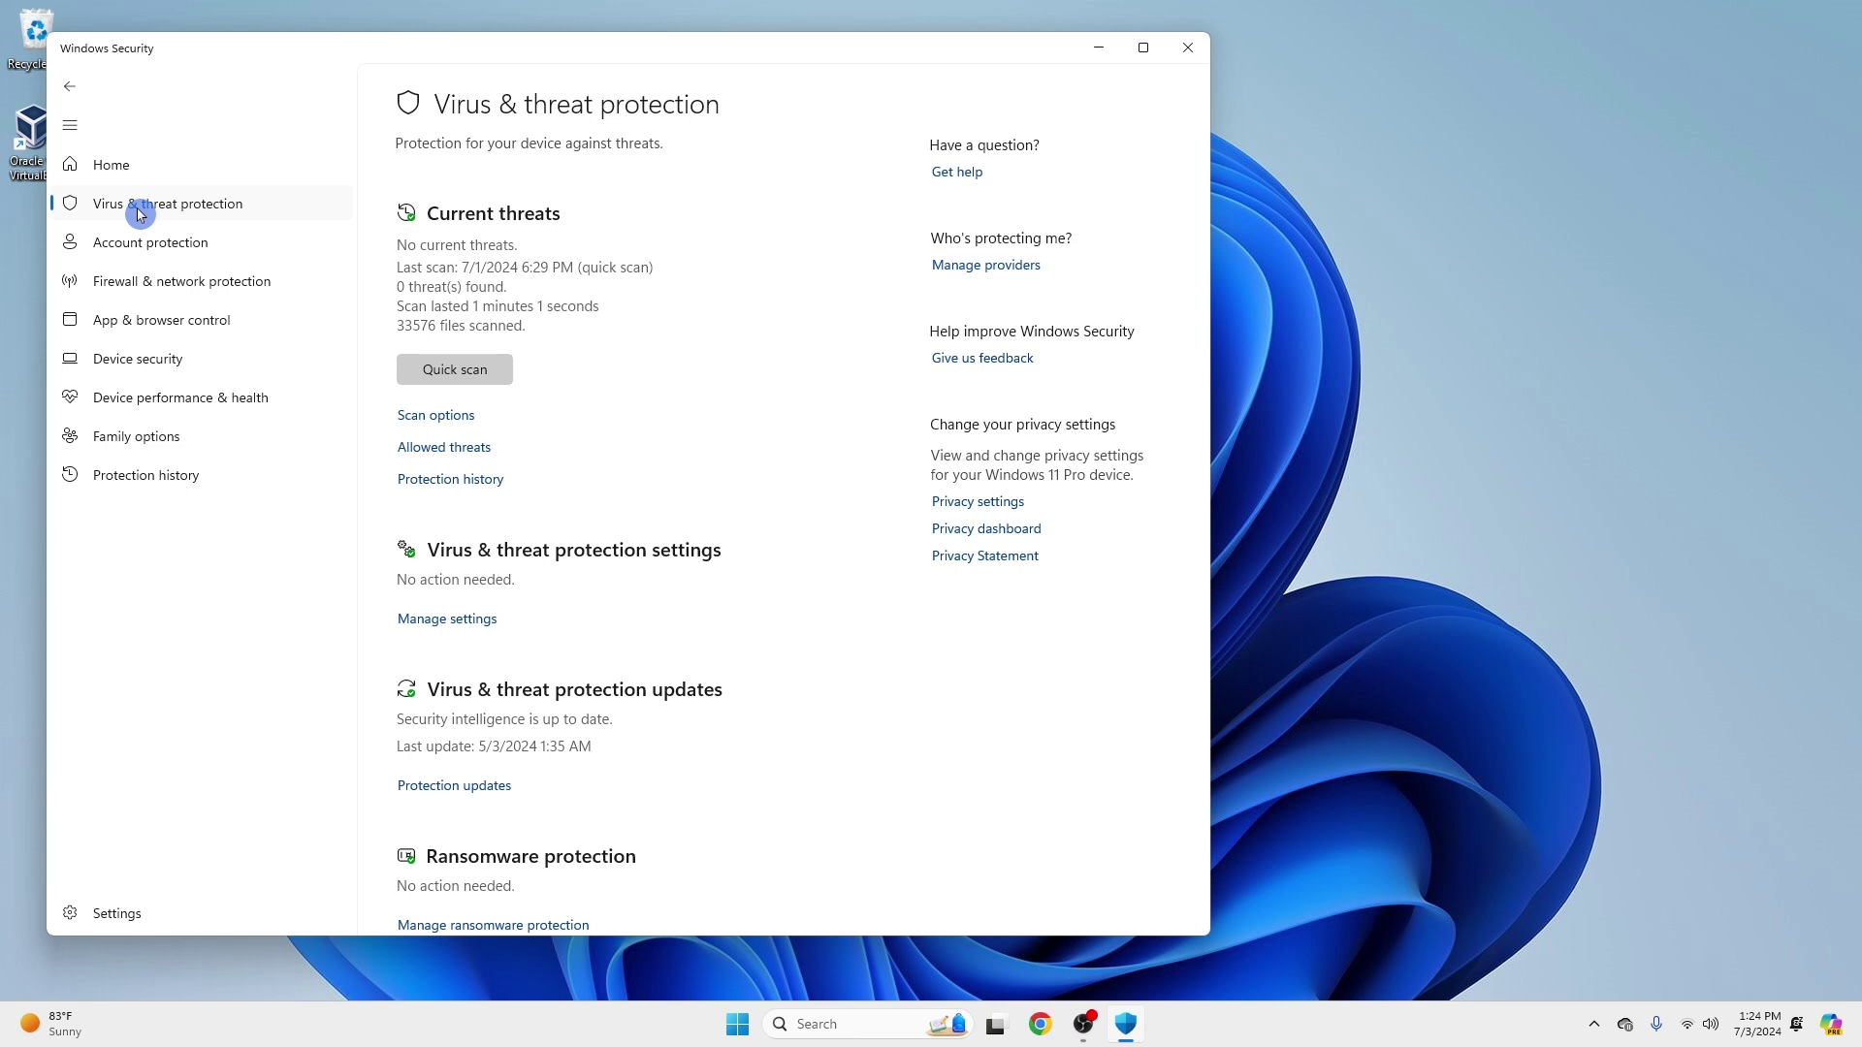
click(463, 367)
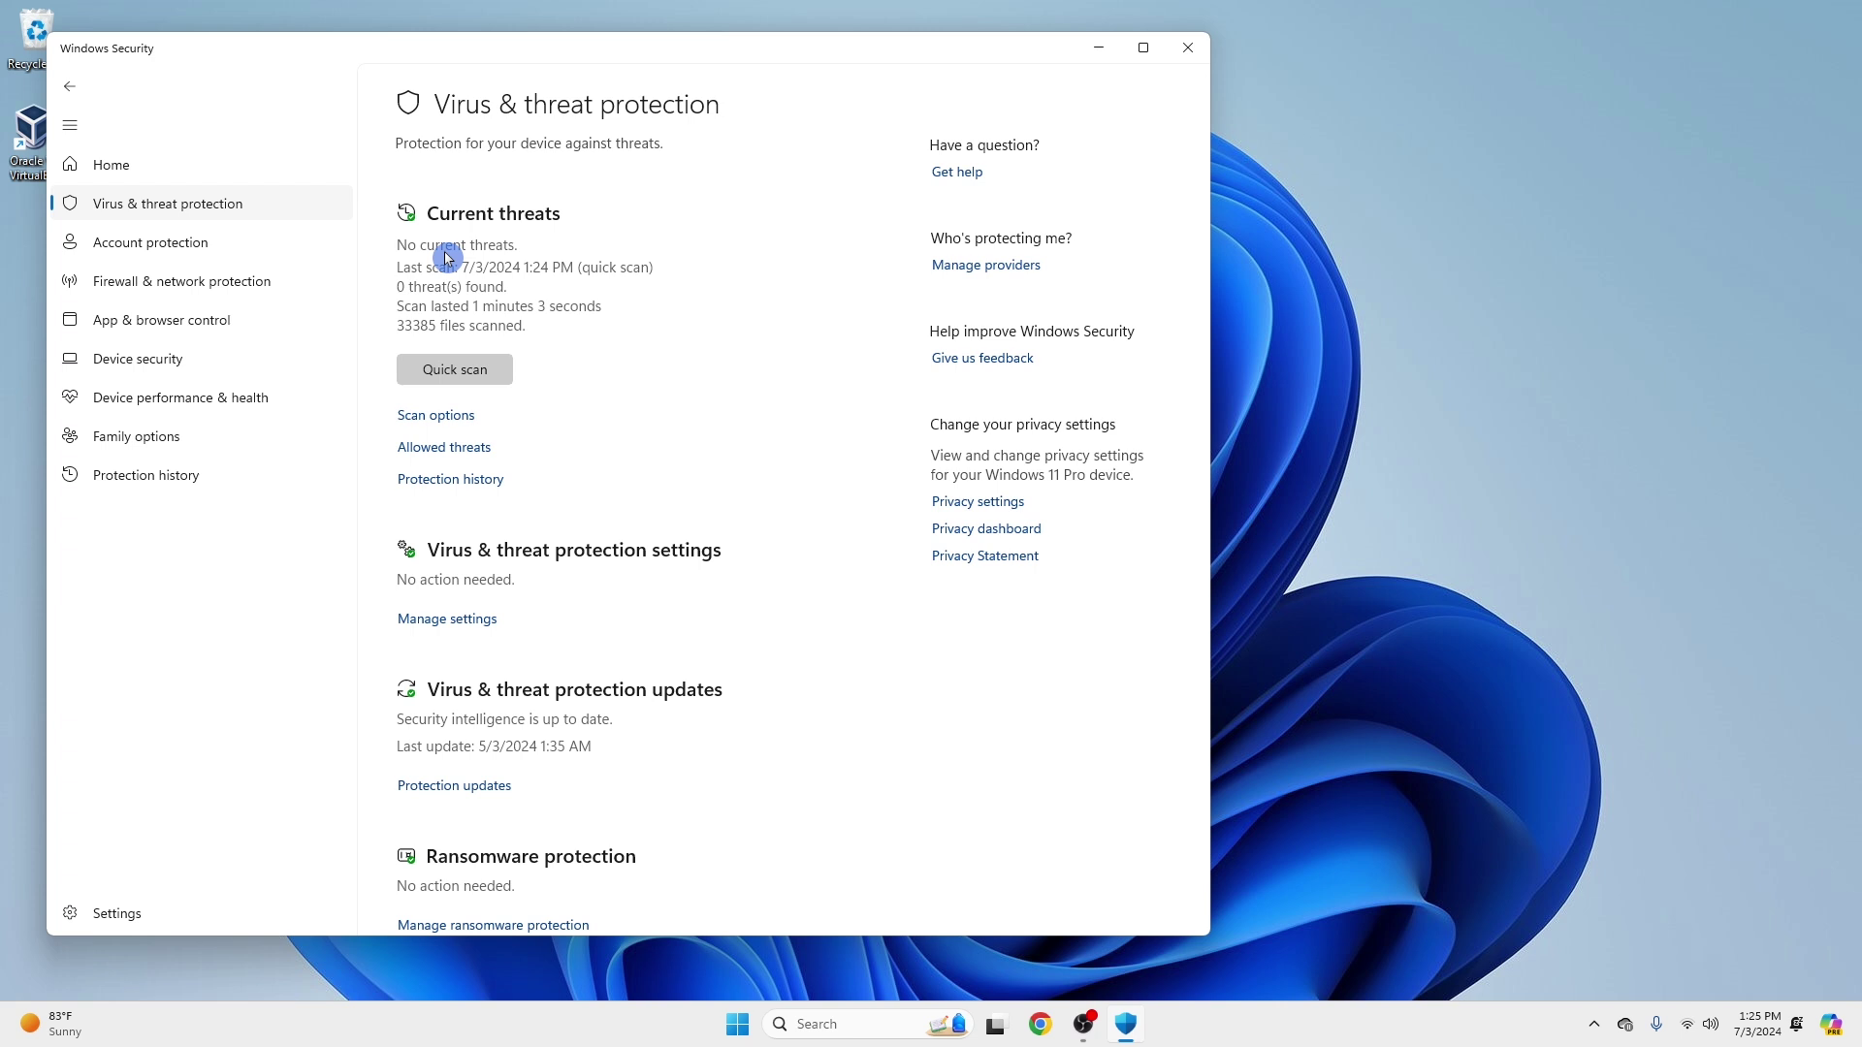
Choose Full scan under Scan options and start it with Scan now.
click(465, 419)
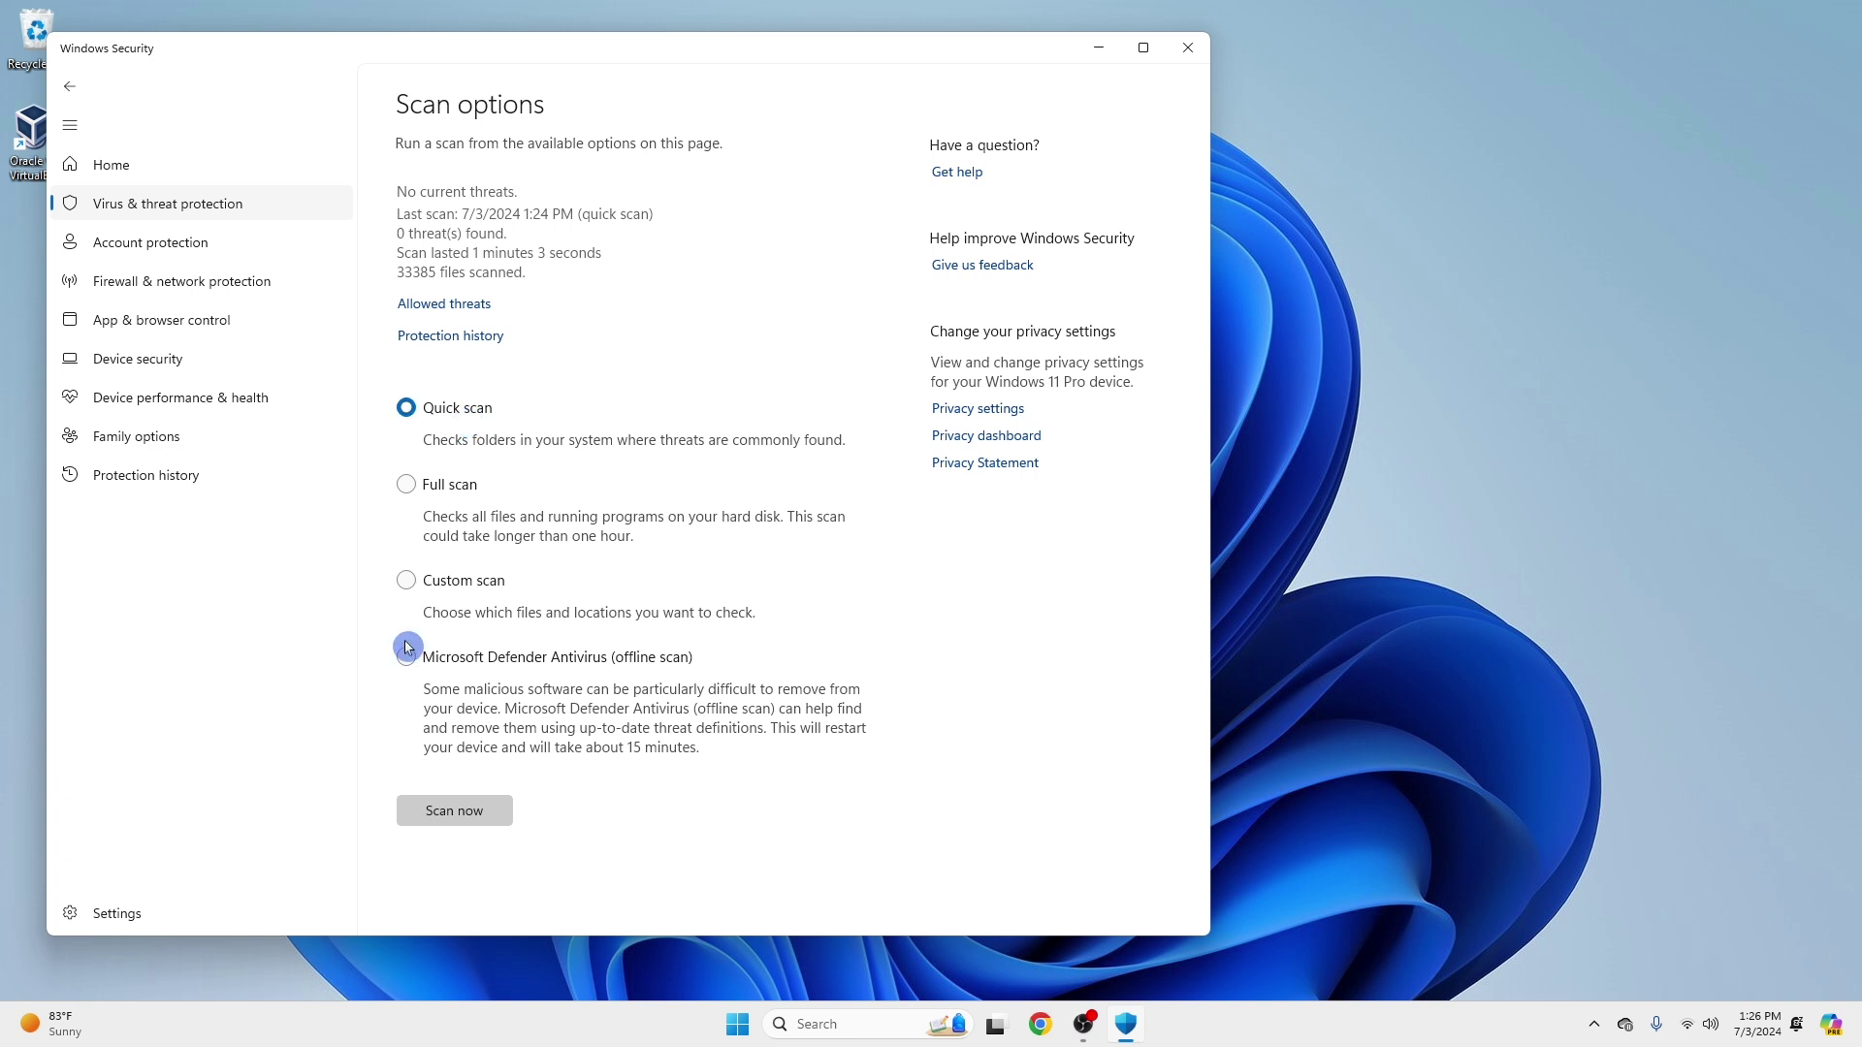
click(407, 484)
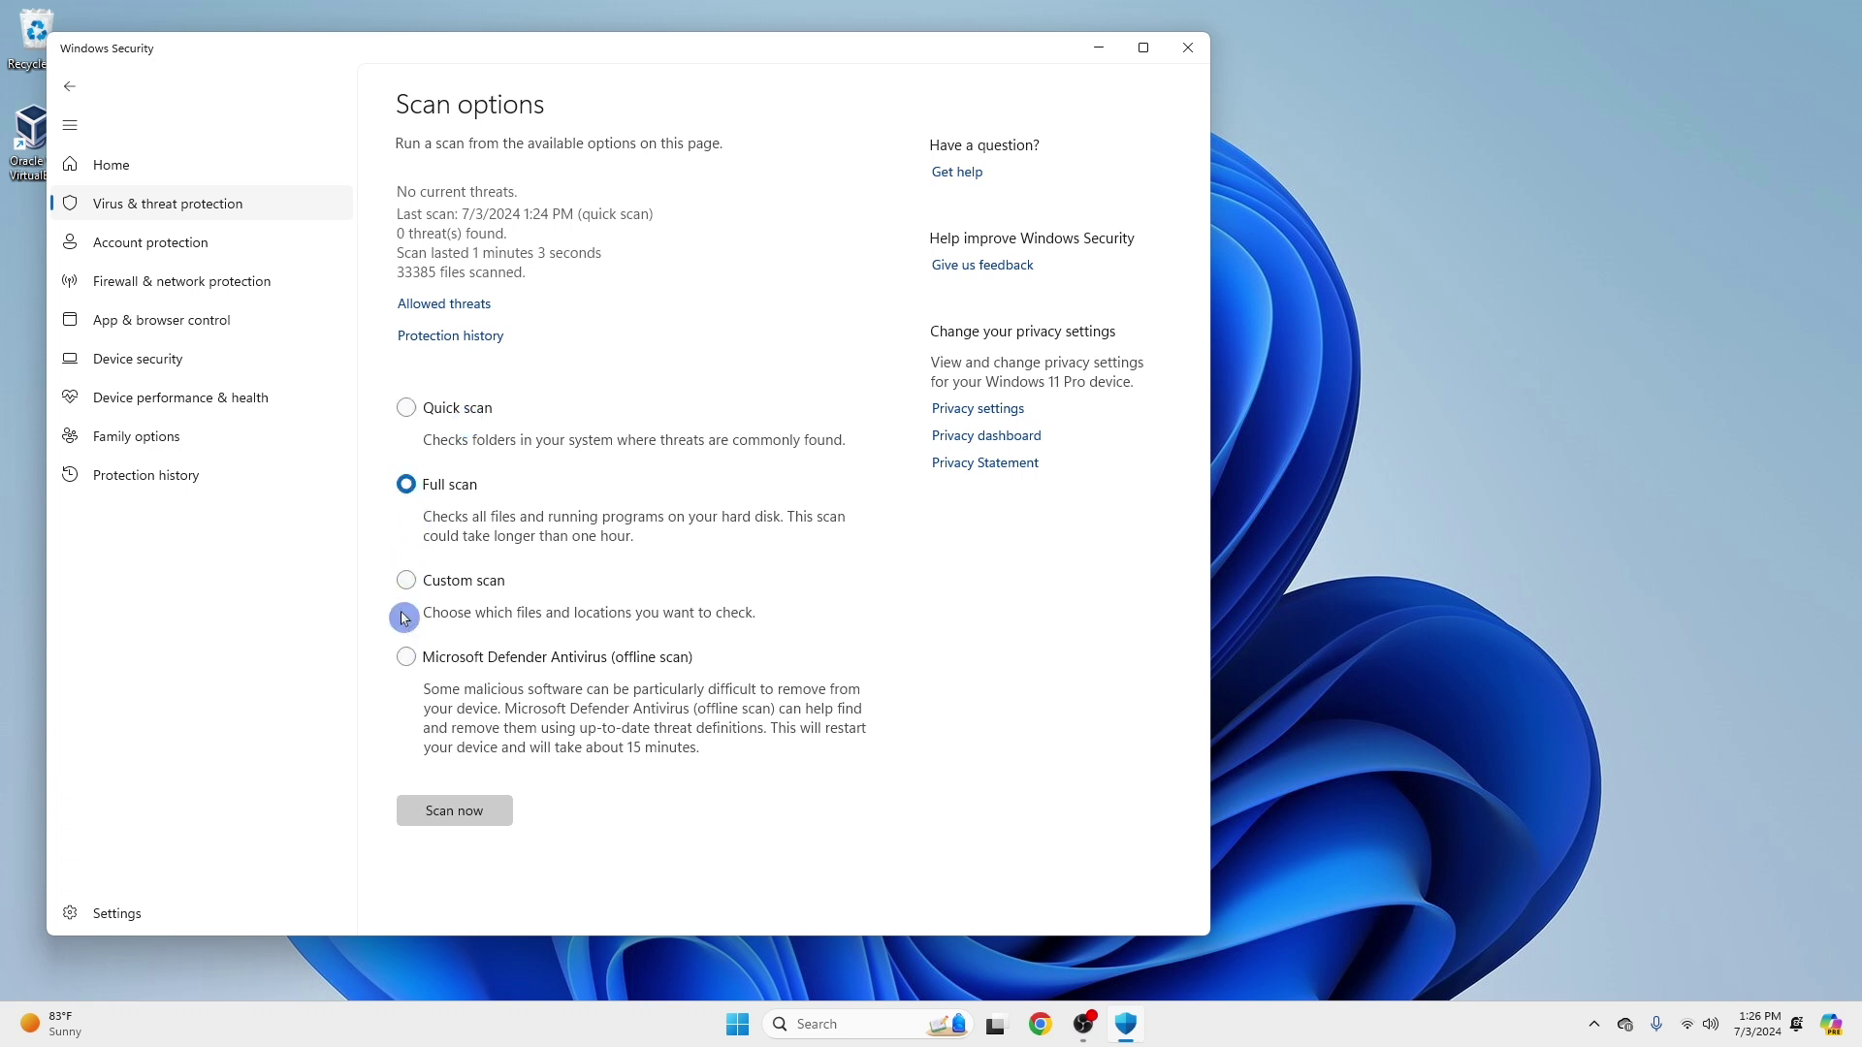
click(452, 816)
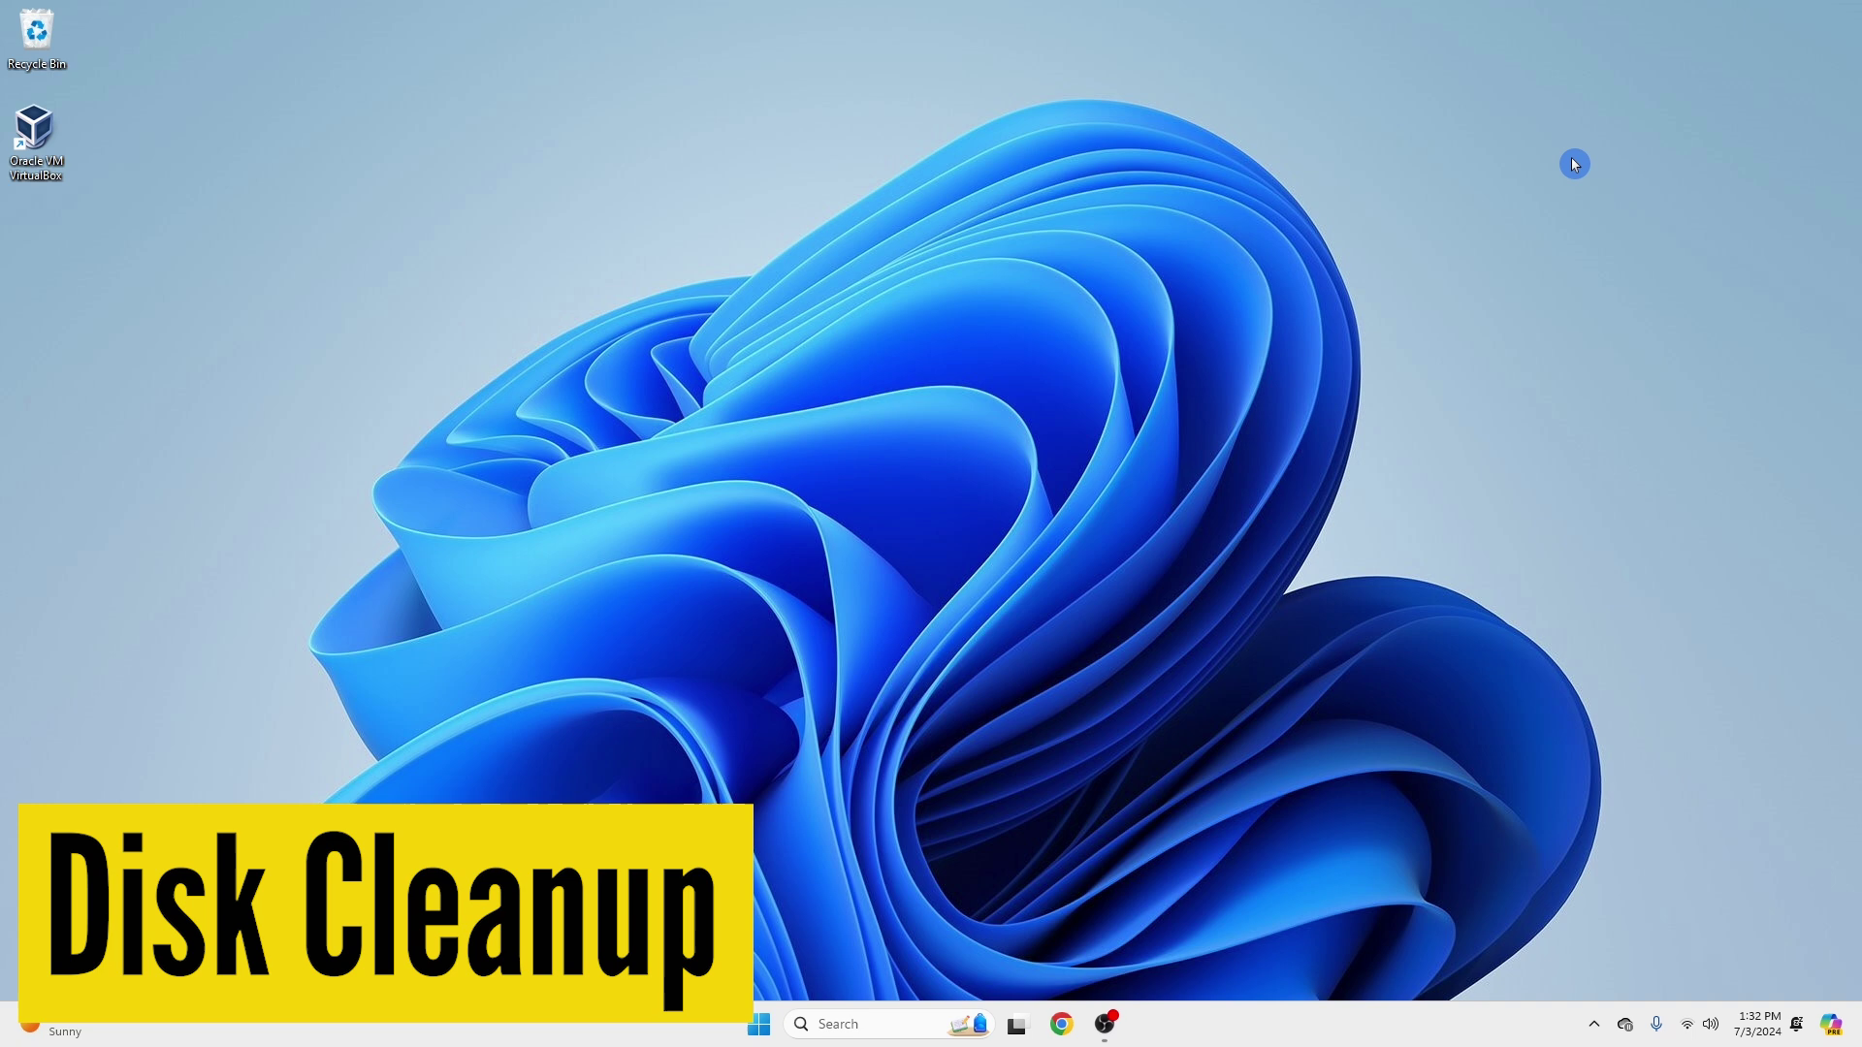
Launch Disk Cleanup for drive C: and review the 754 MB of removable files.
click(821, 1026)
text(disk)
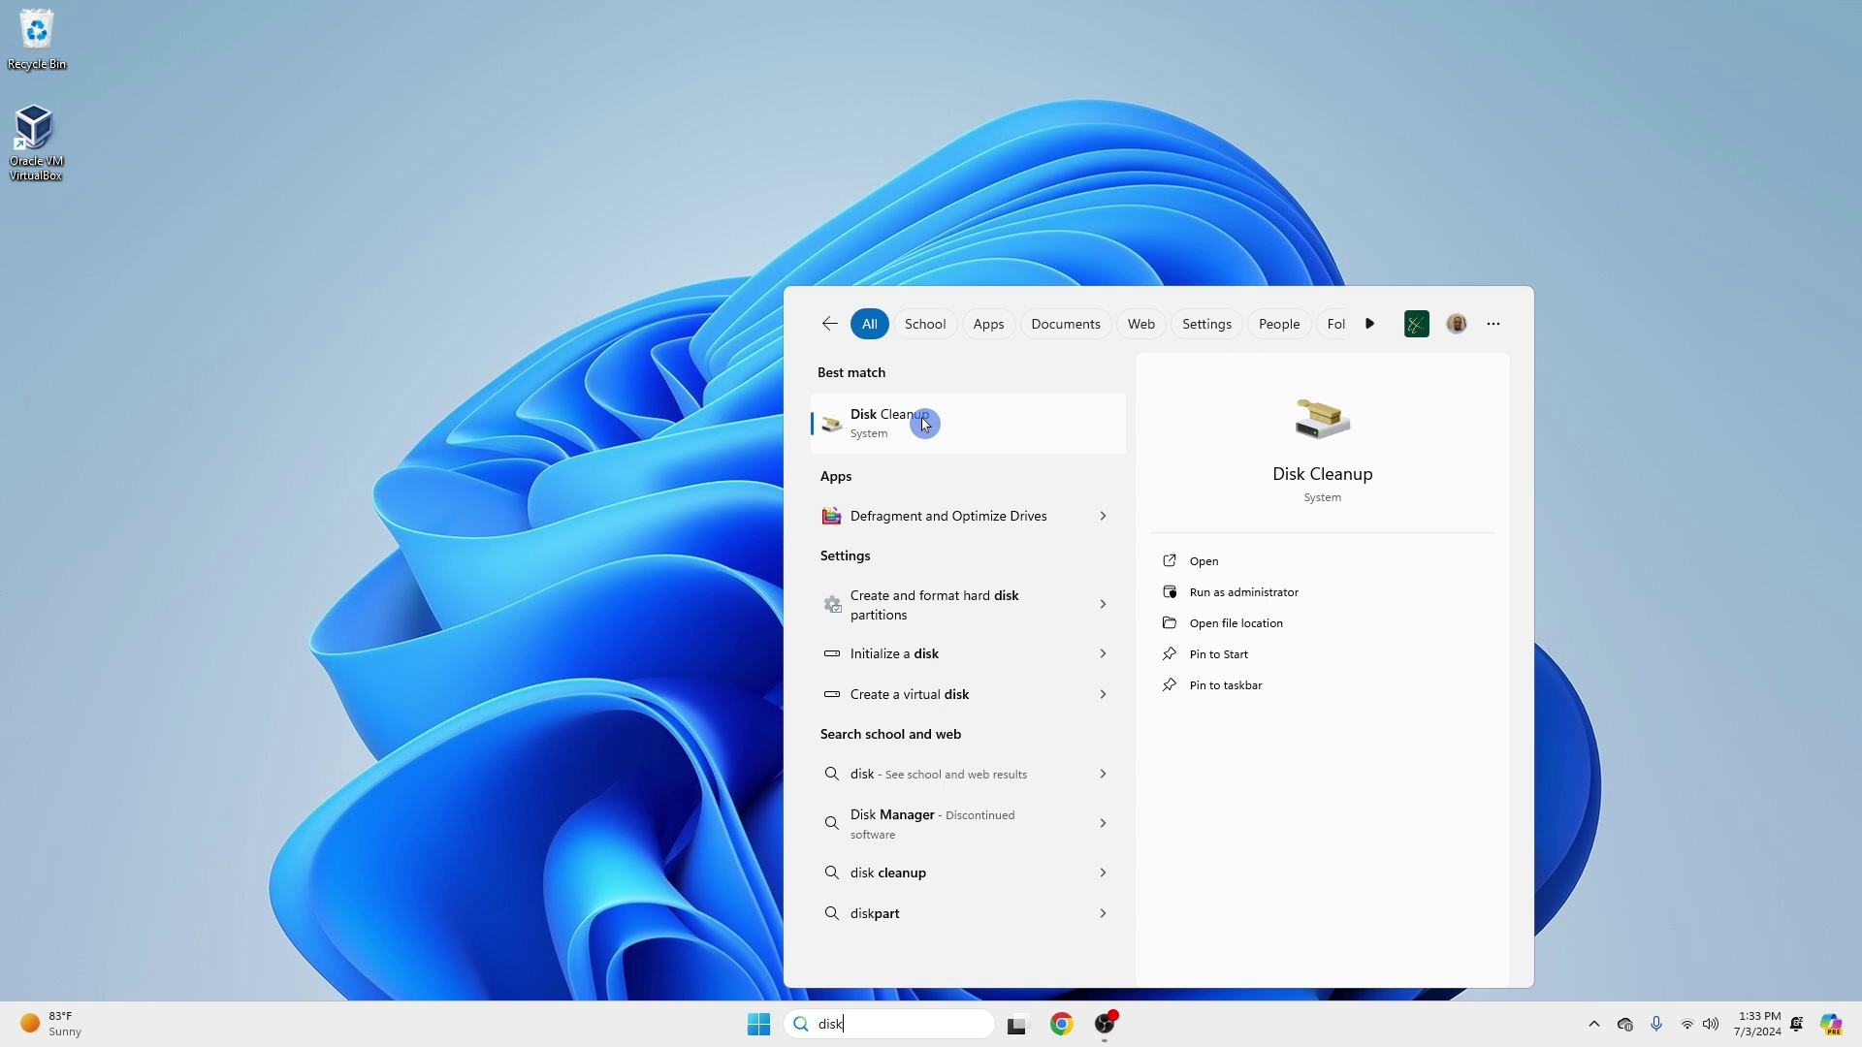
click(884, 425)
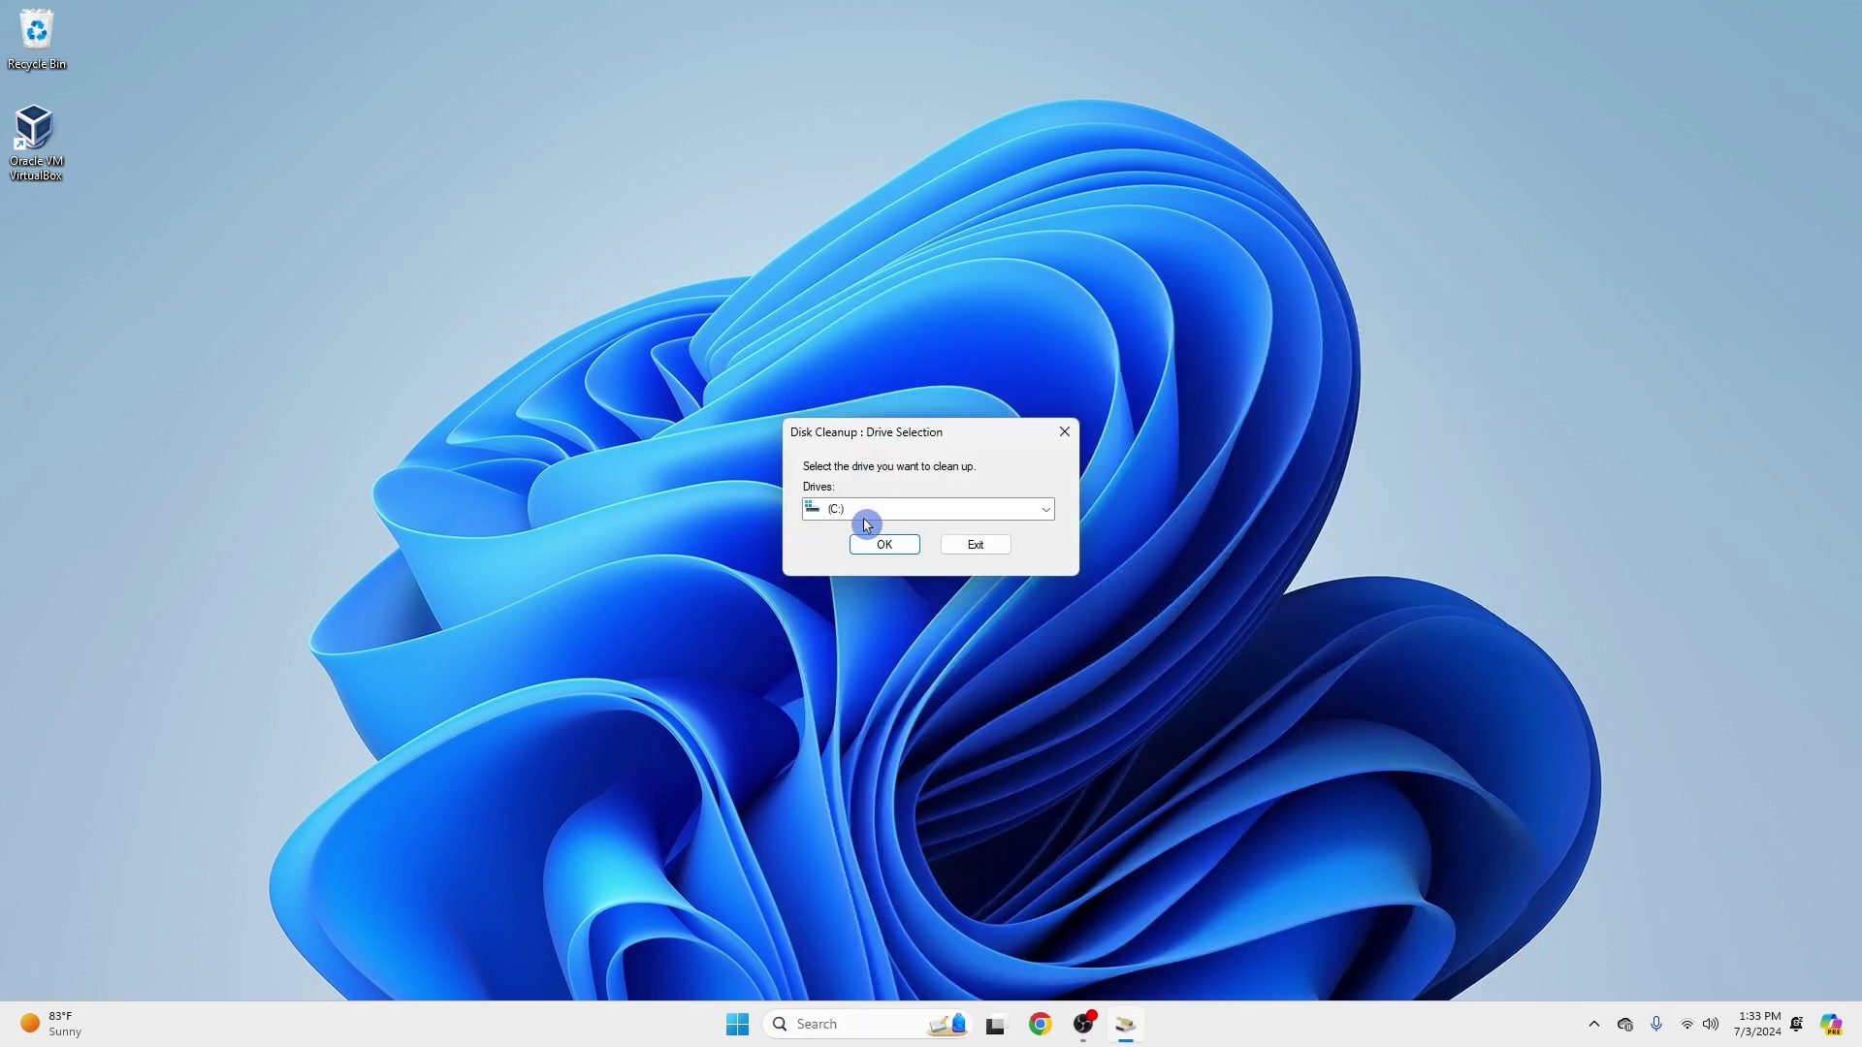
click(883, 546)
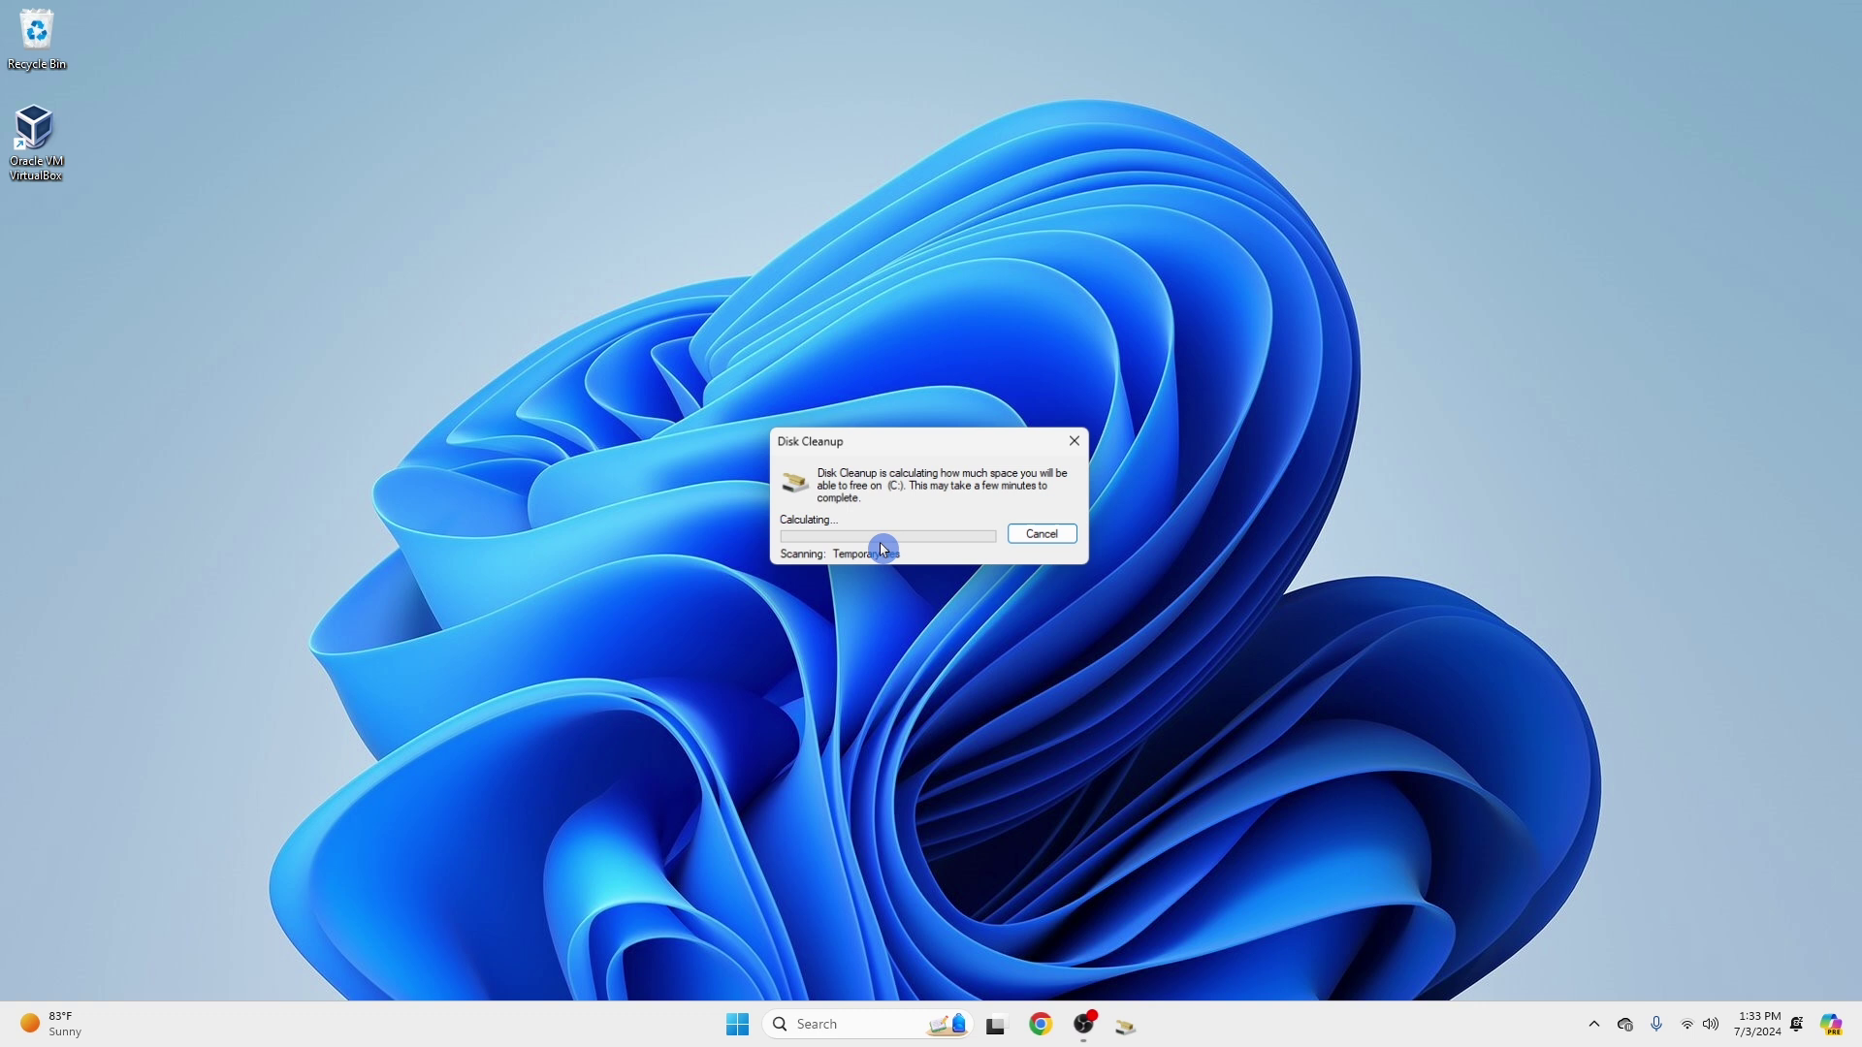
drag(205, 58, 755, 281)
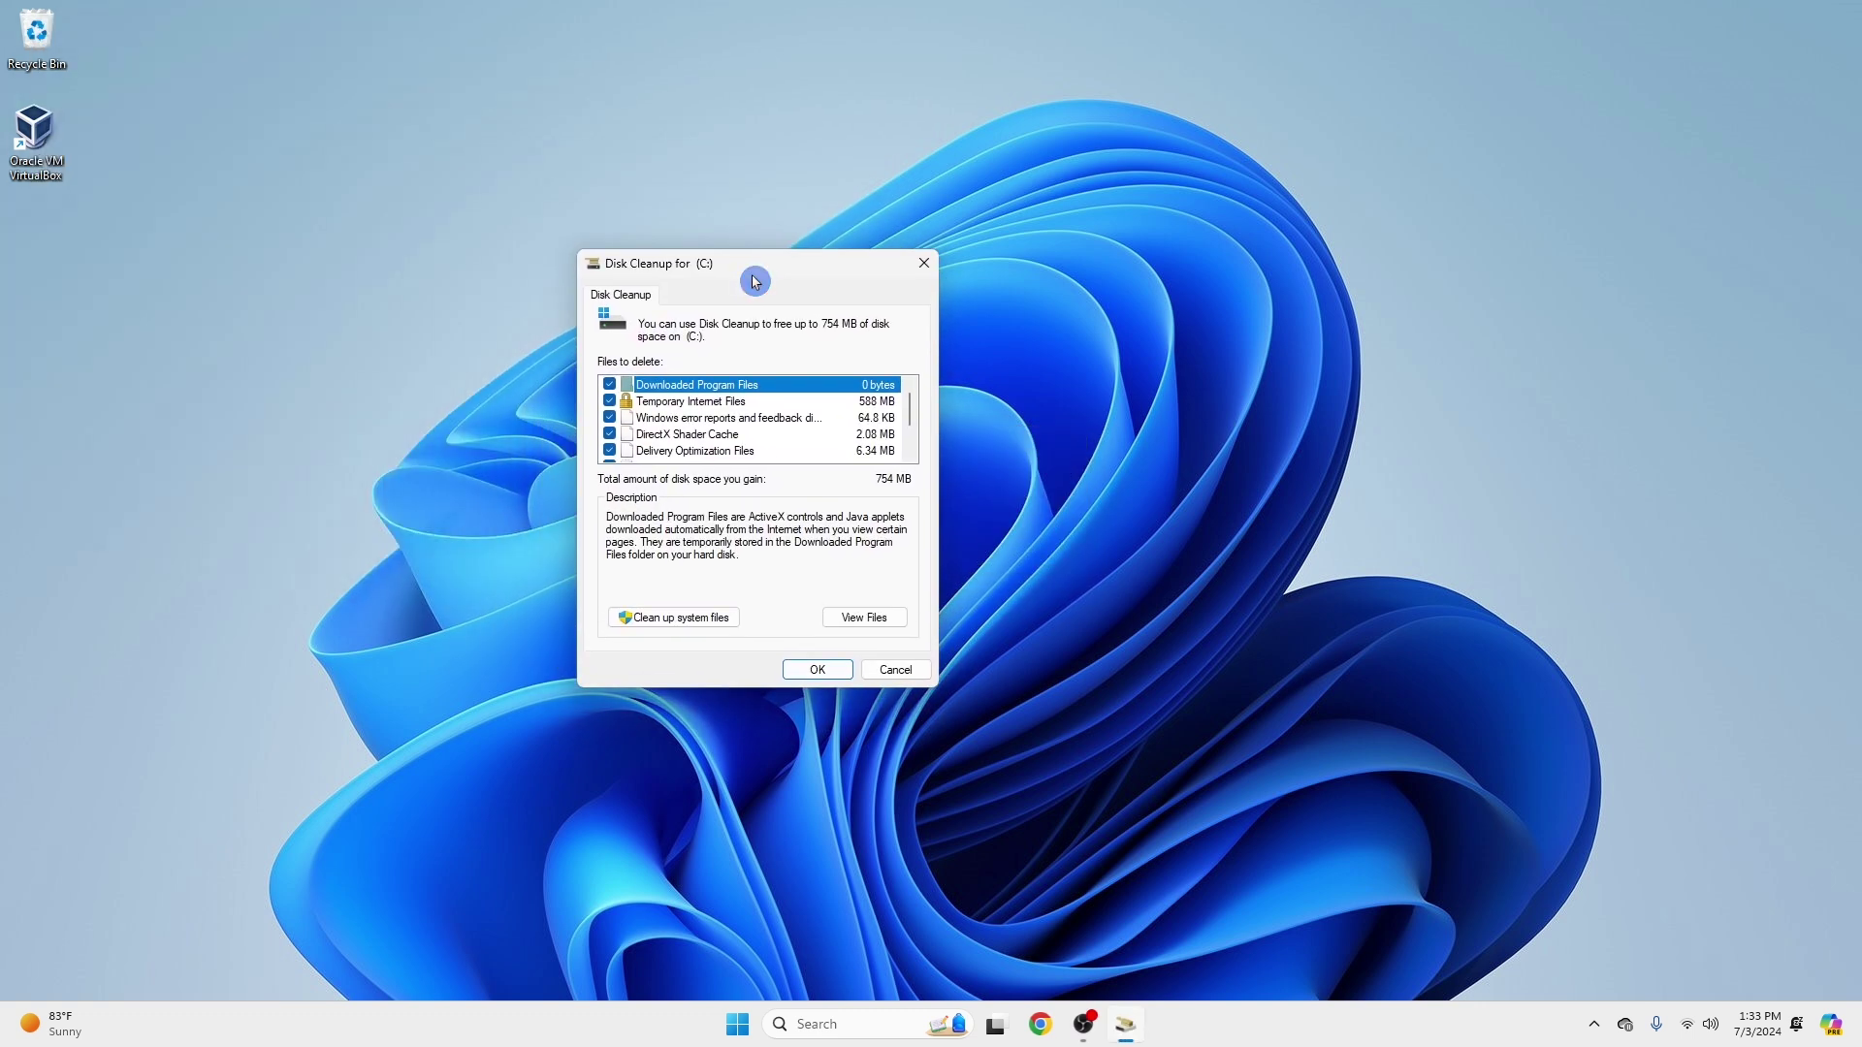
scroll(615, 417, down, 1)
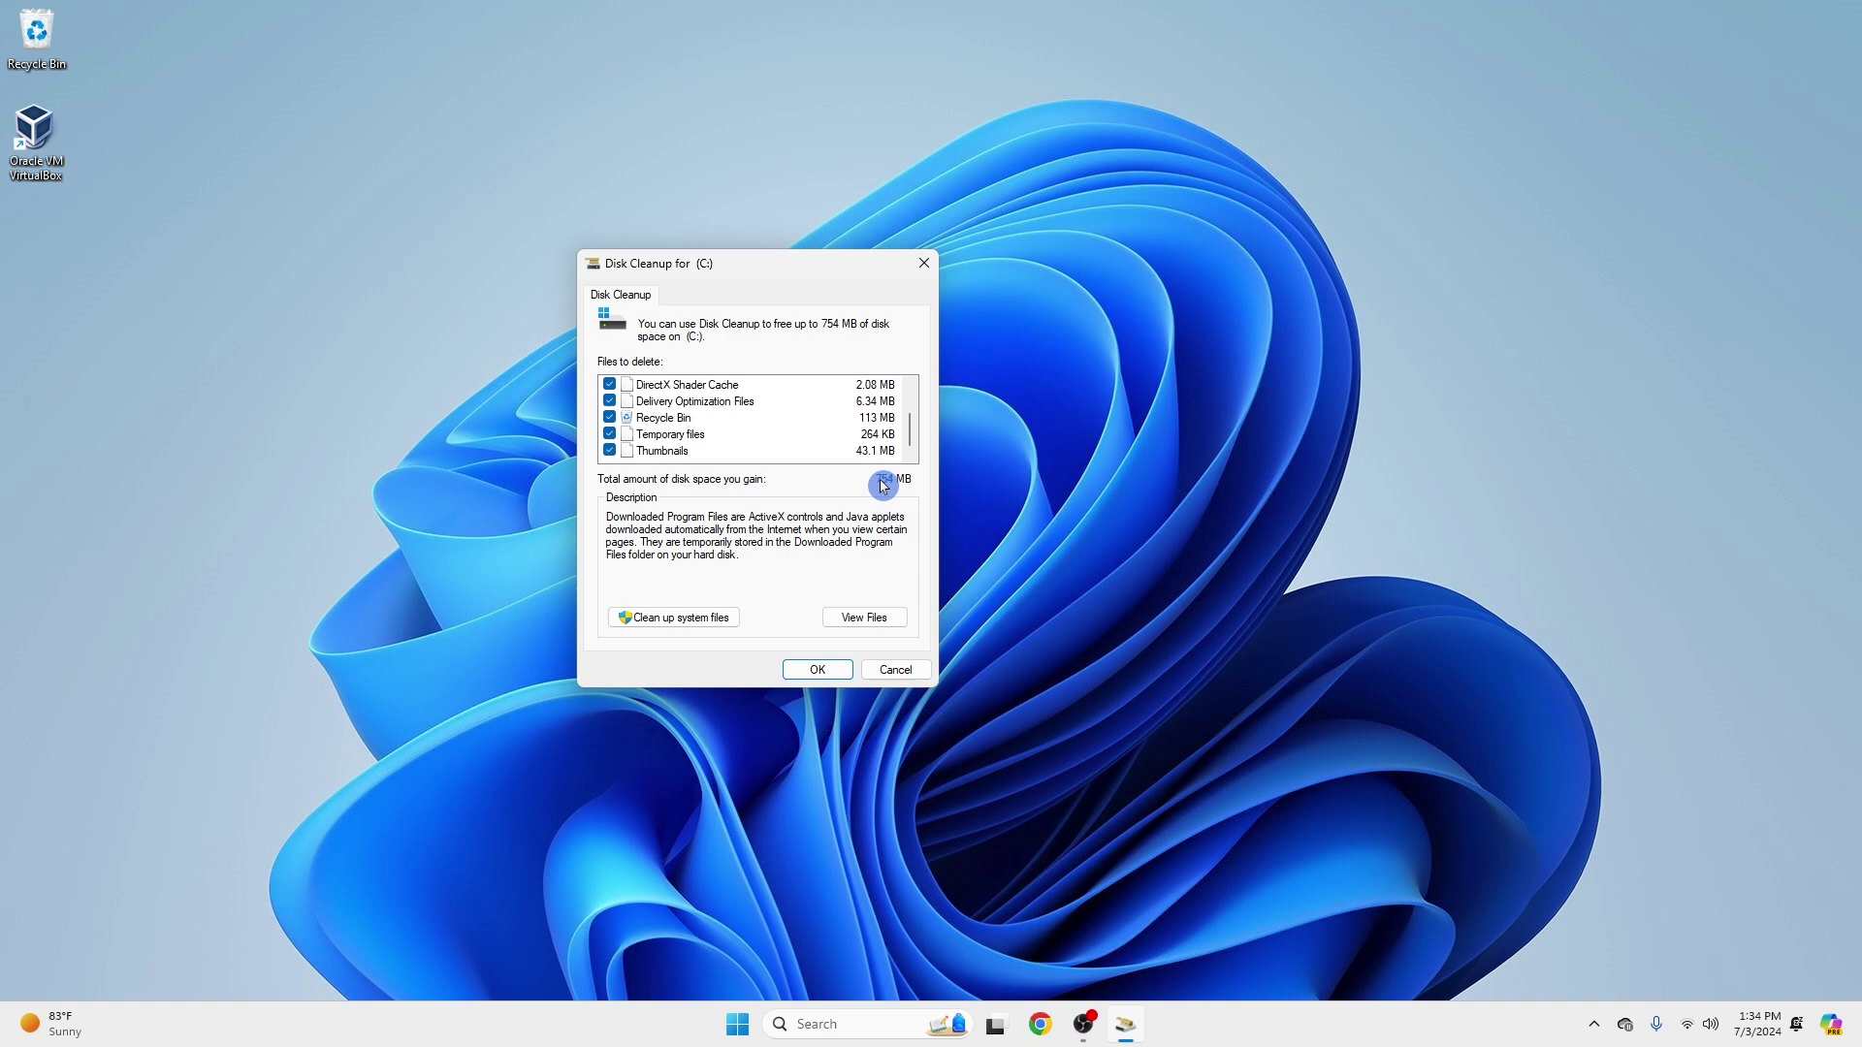
Rescan drive C: including system files, then permanently delete the checked files (up to 768 MB).
click(678, 618)
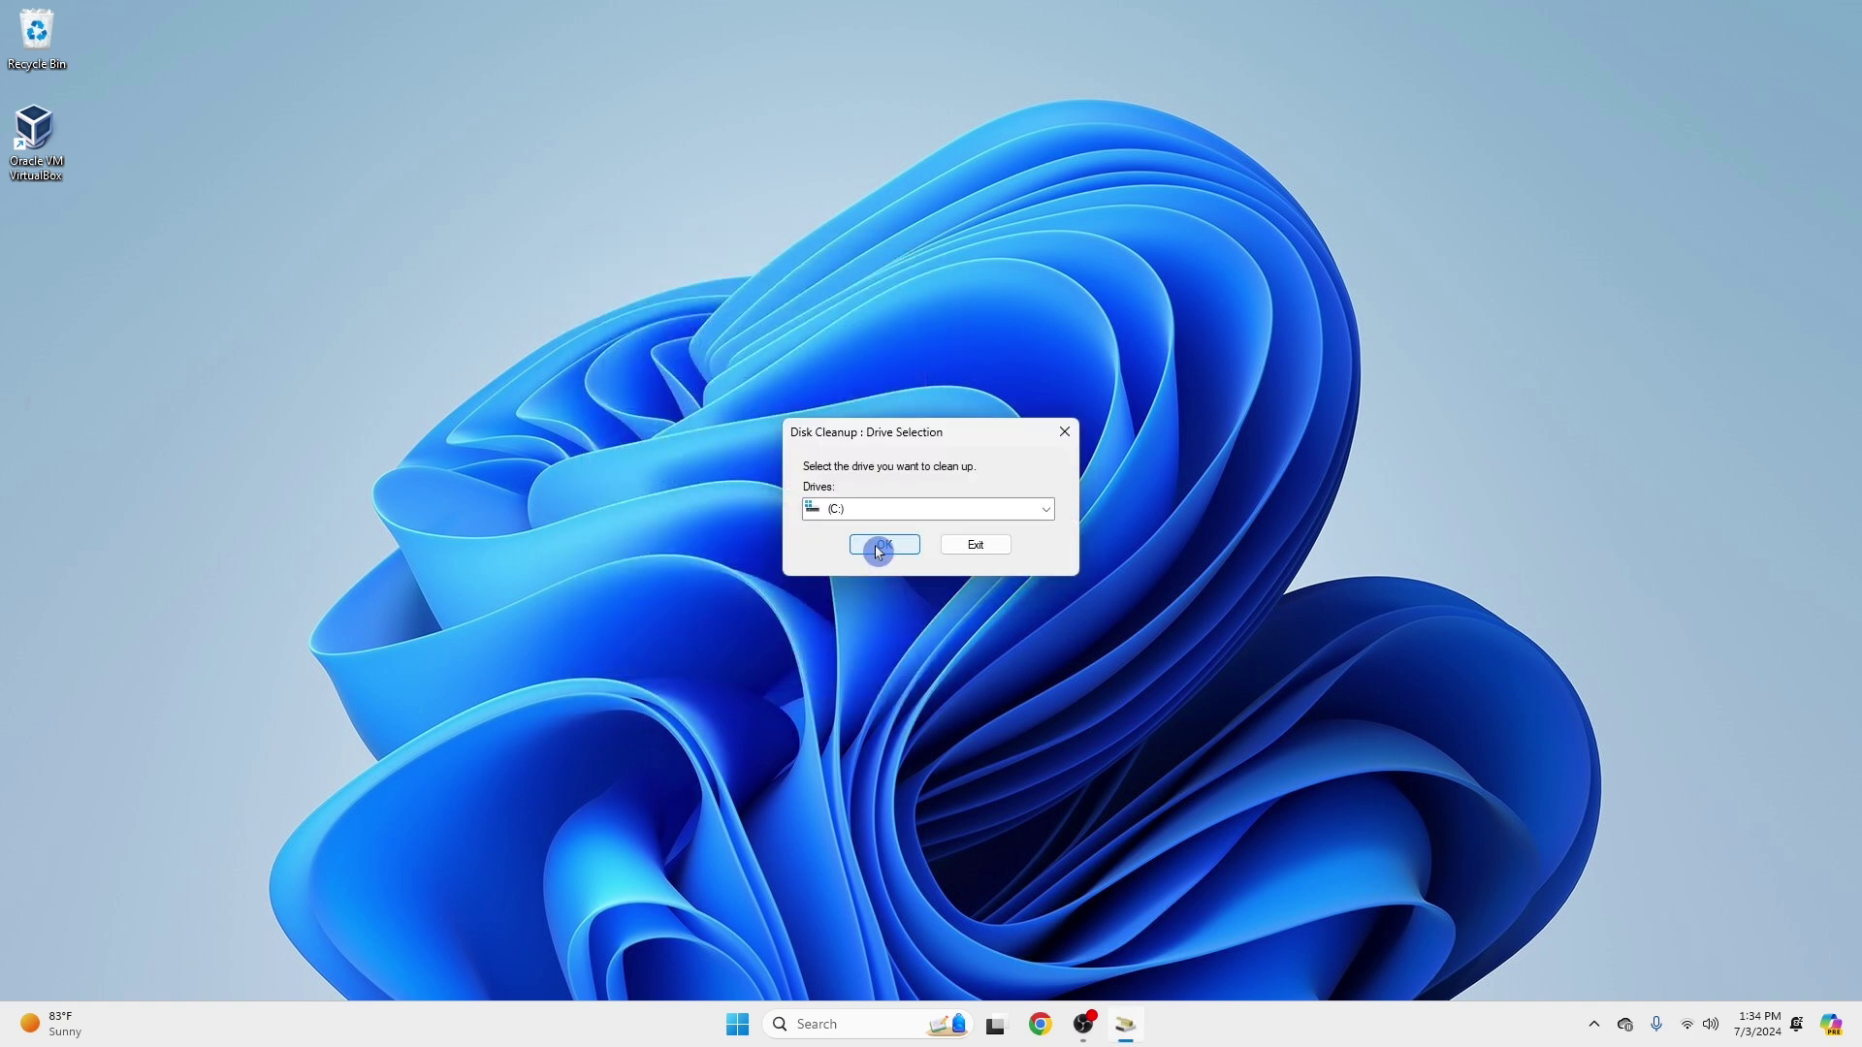
click(876, 548)
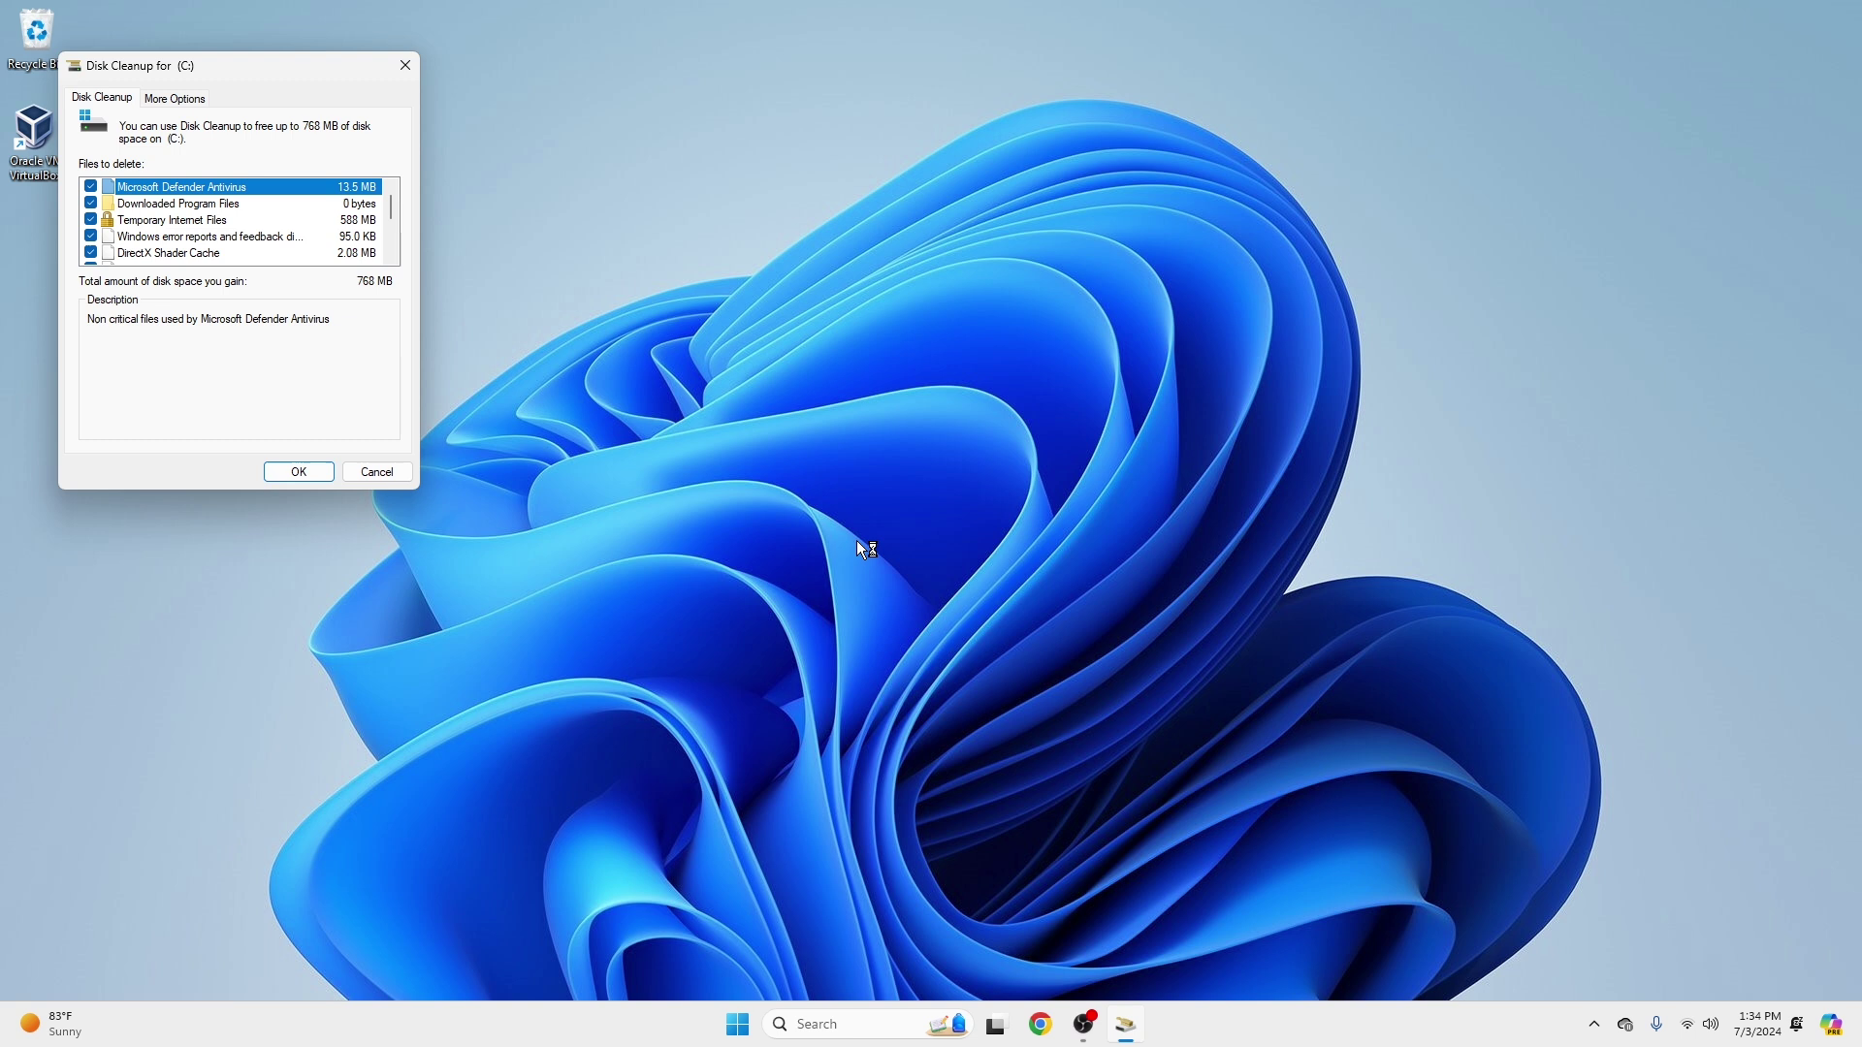
scroll(97, 201, down, 2)
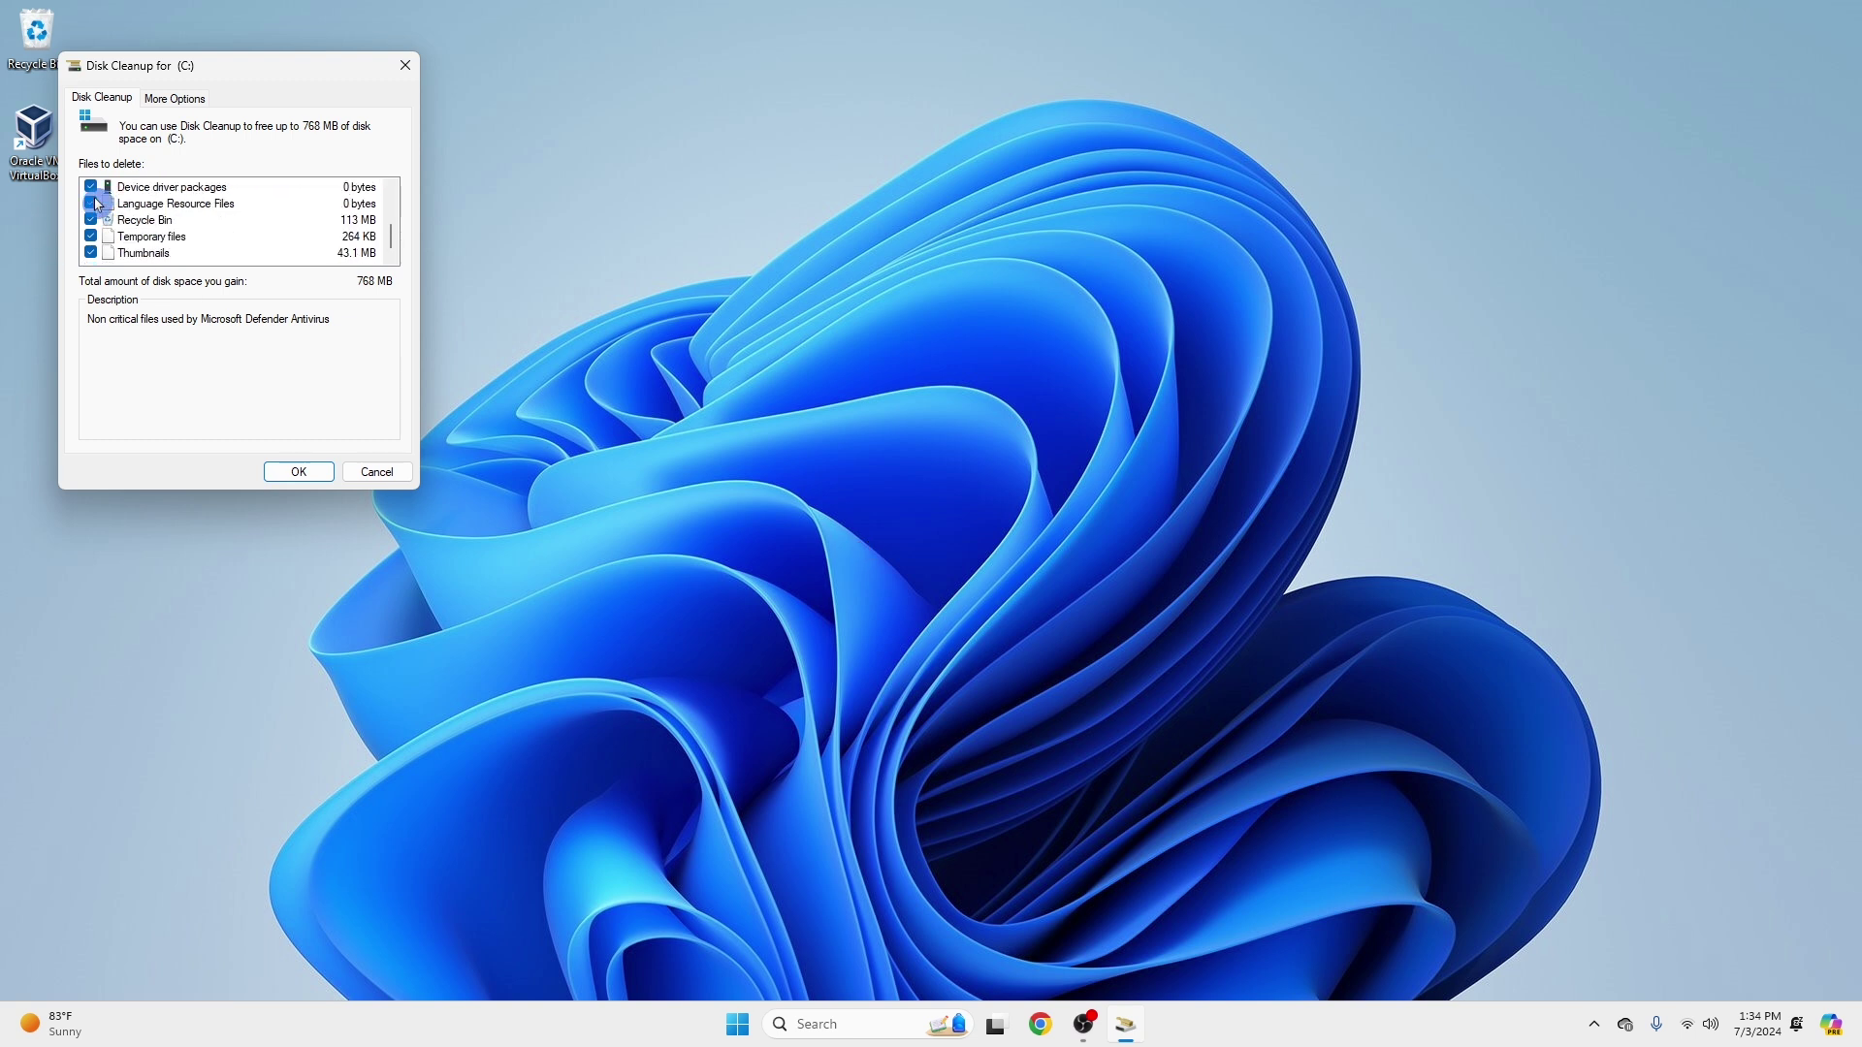
click(305, 473)
click(963, 524)
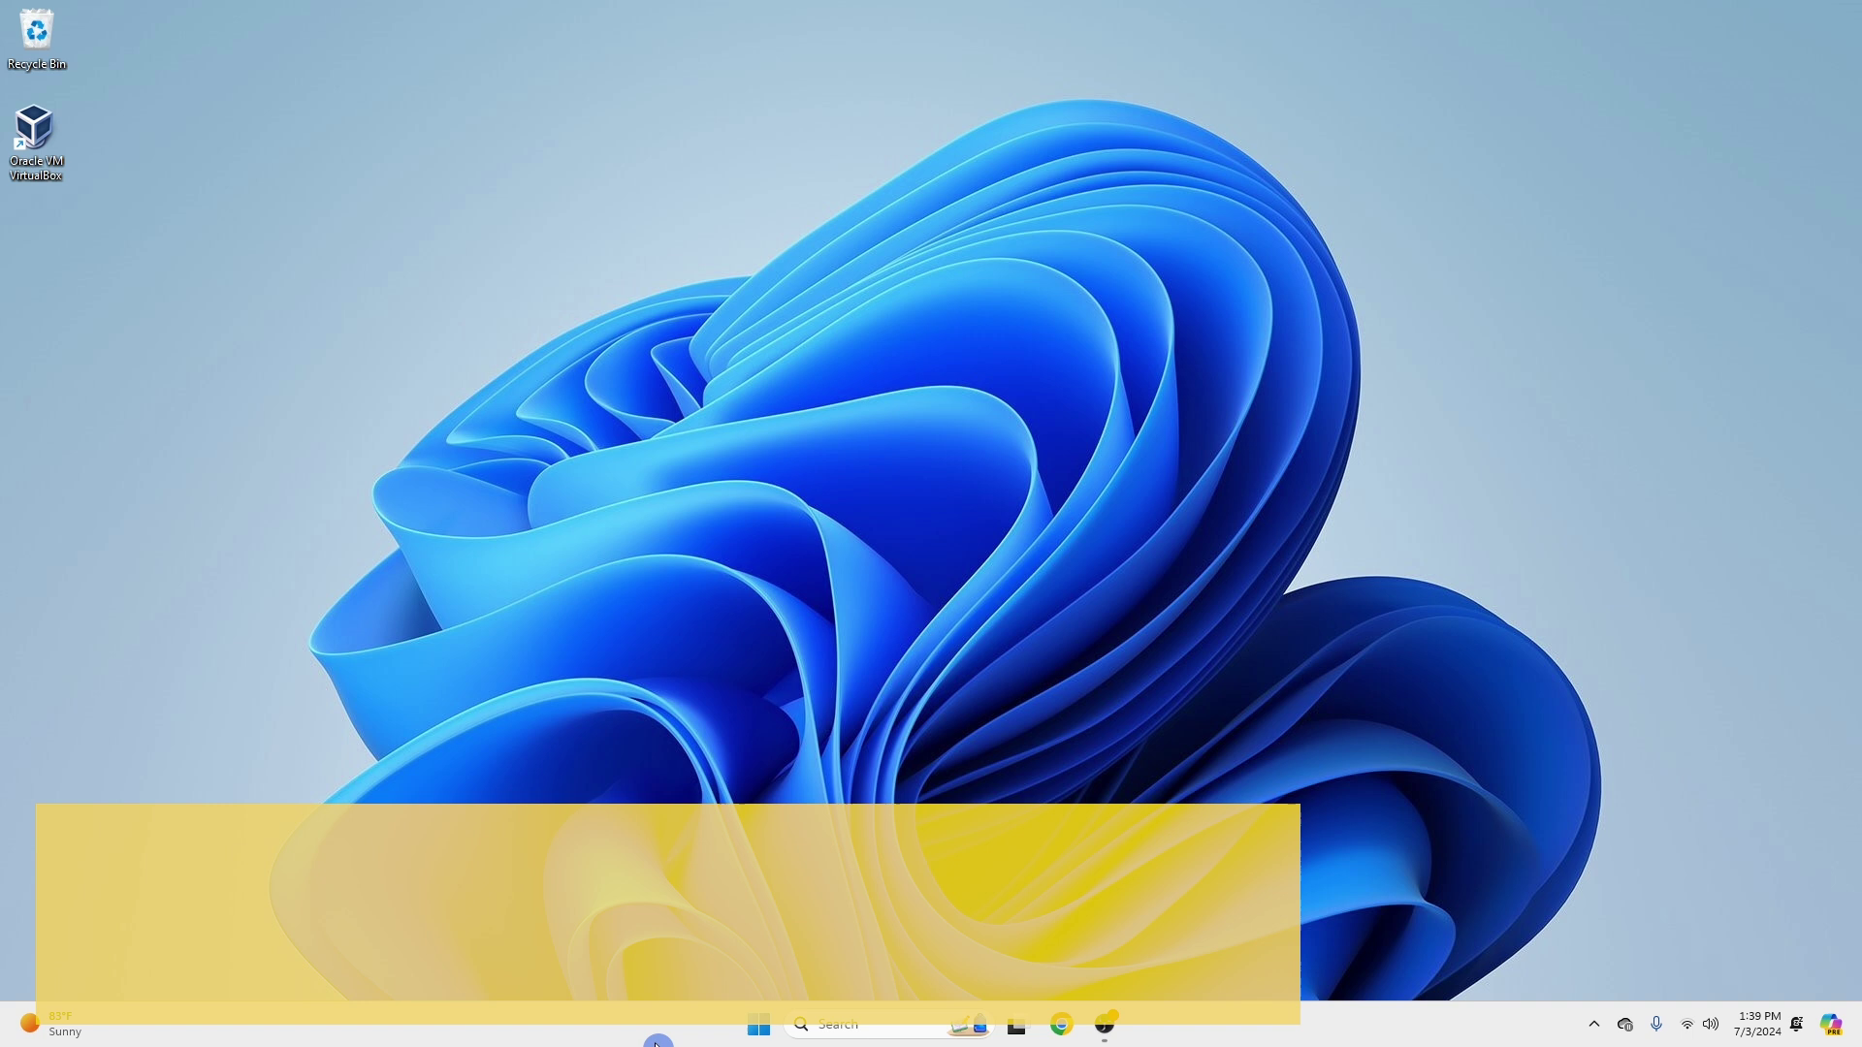
Open the %temp% folder in File Explorer through the Run dialog.
key(super+r)
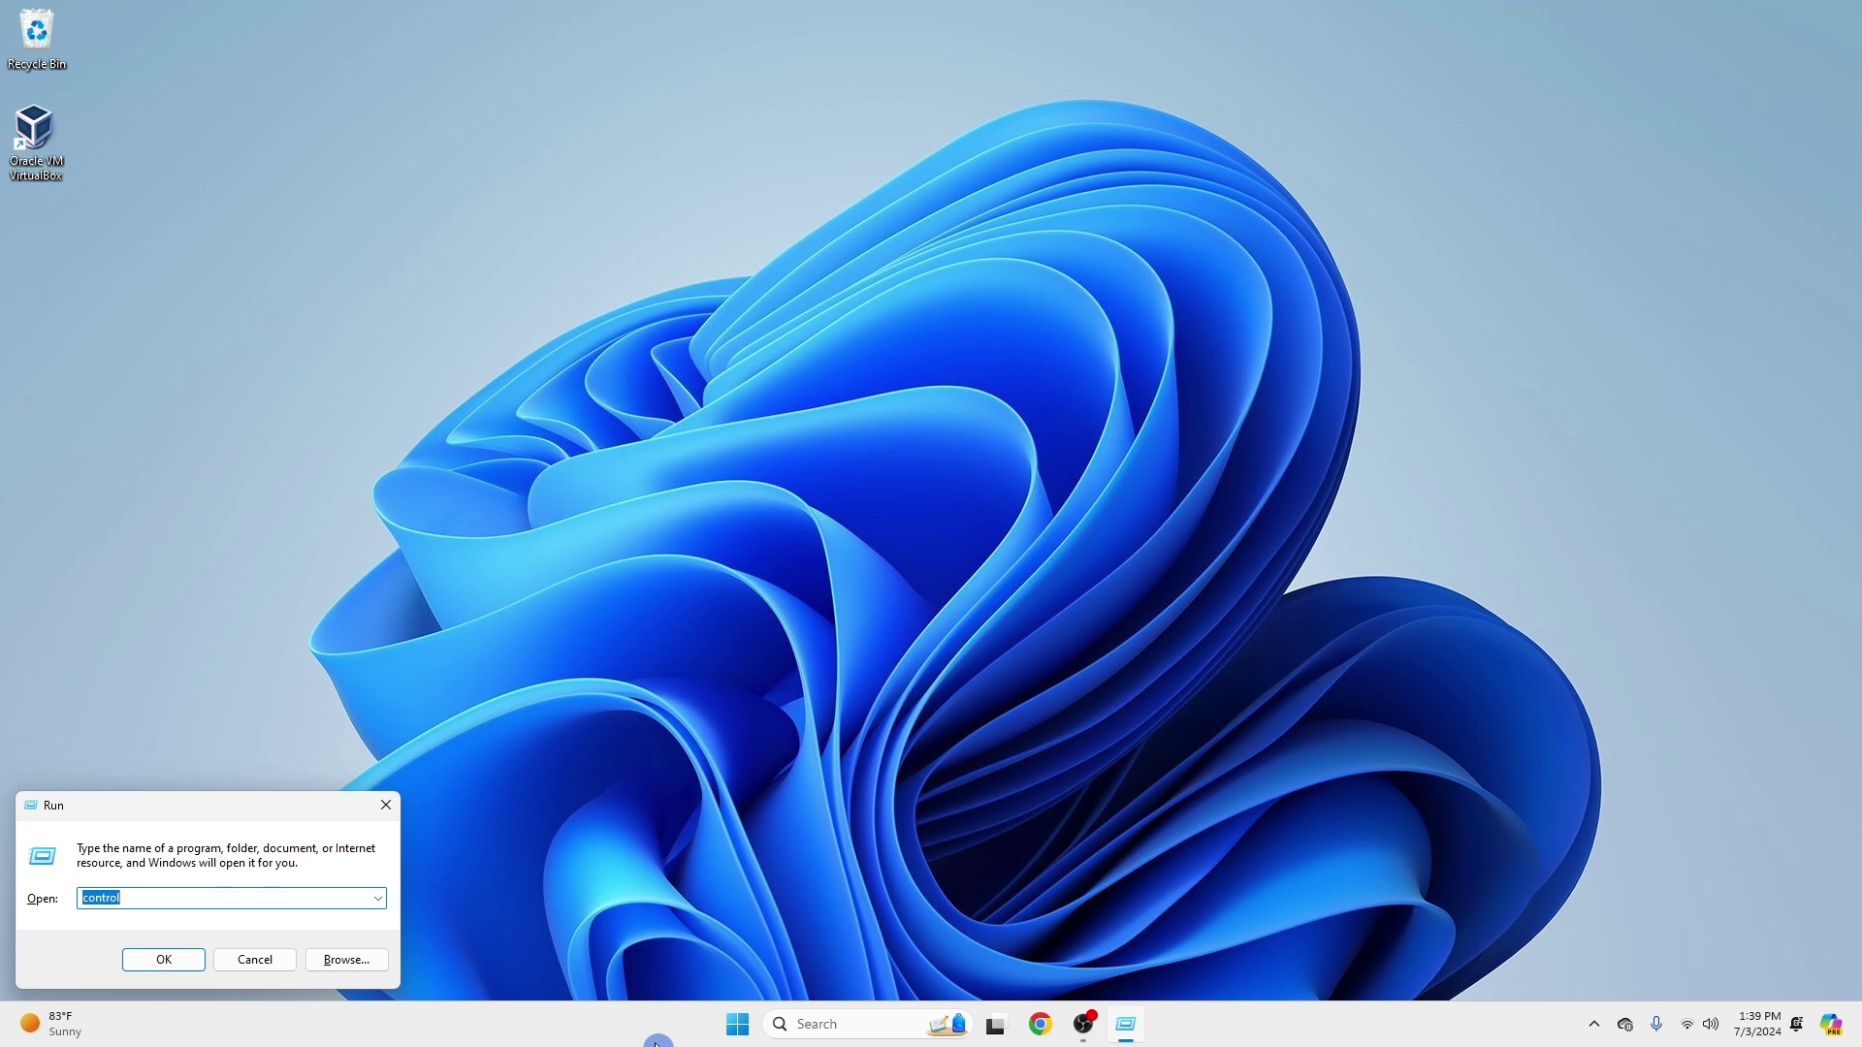
text(%temp)
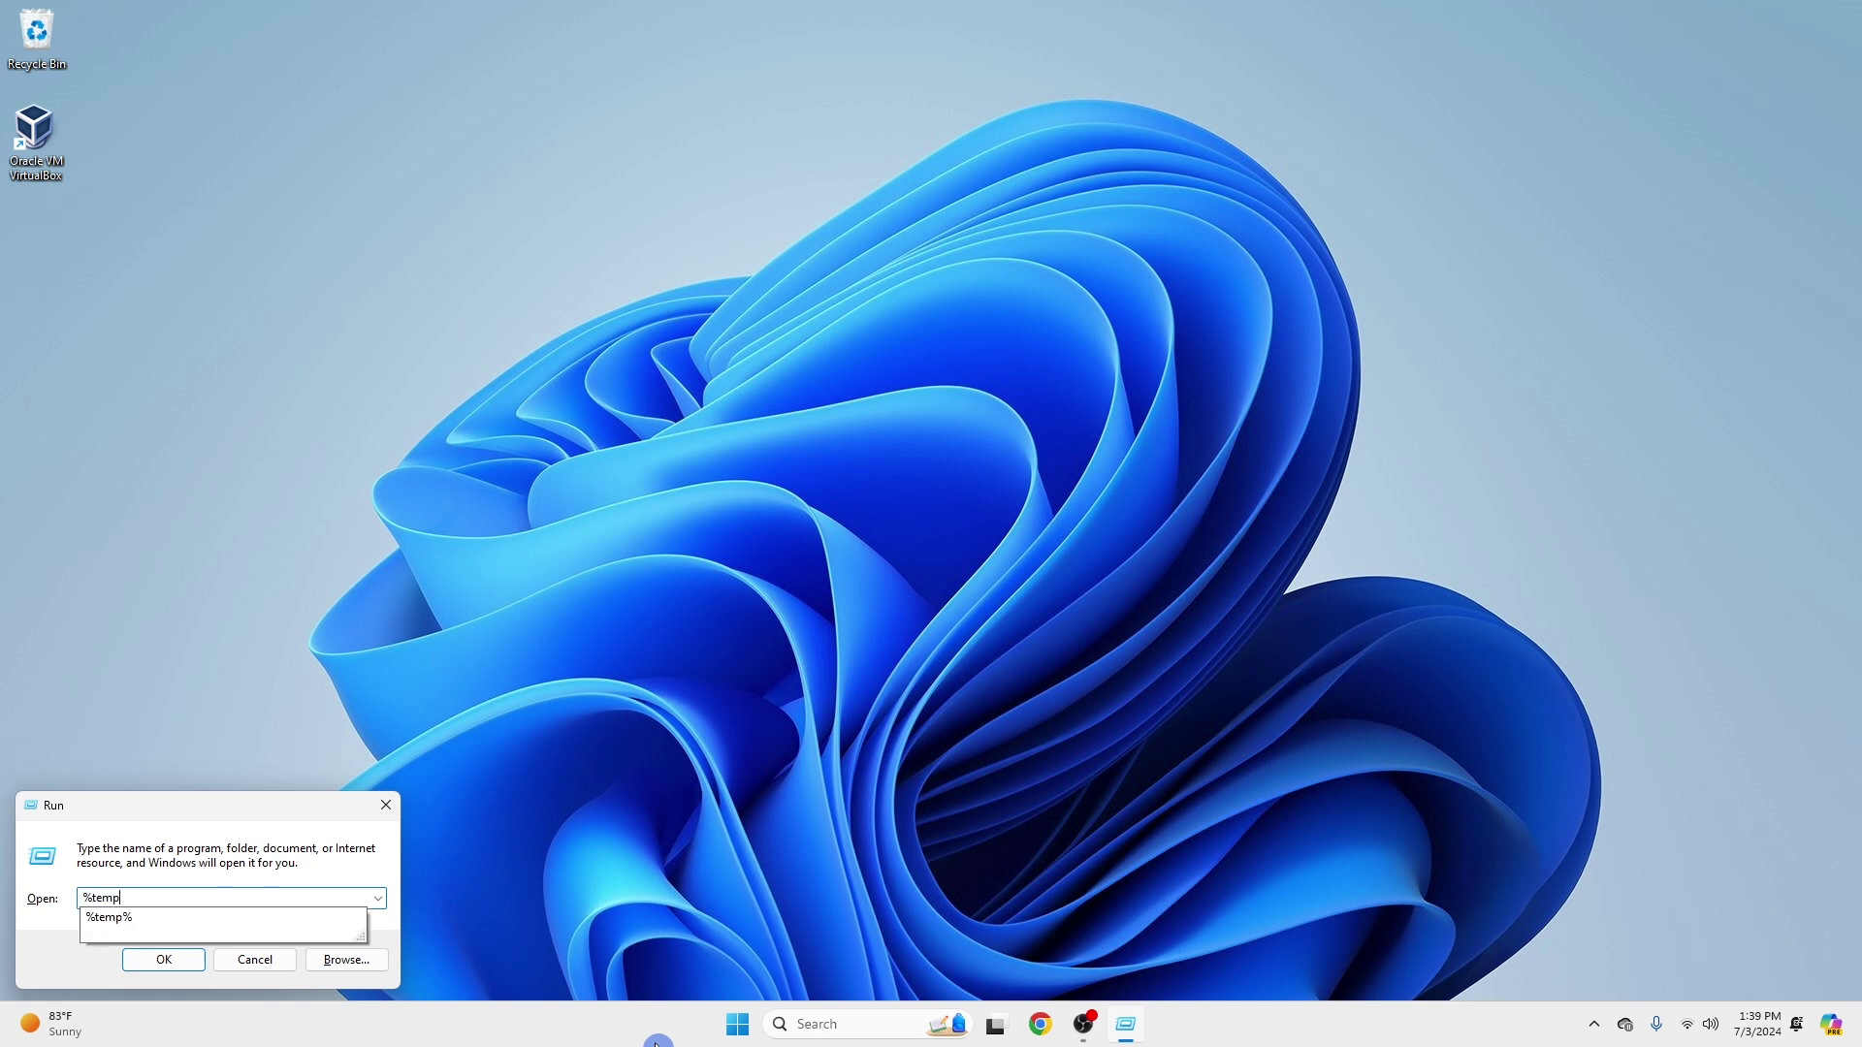
text(%)
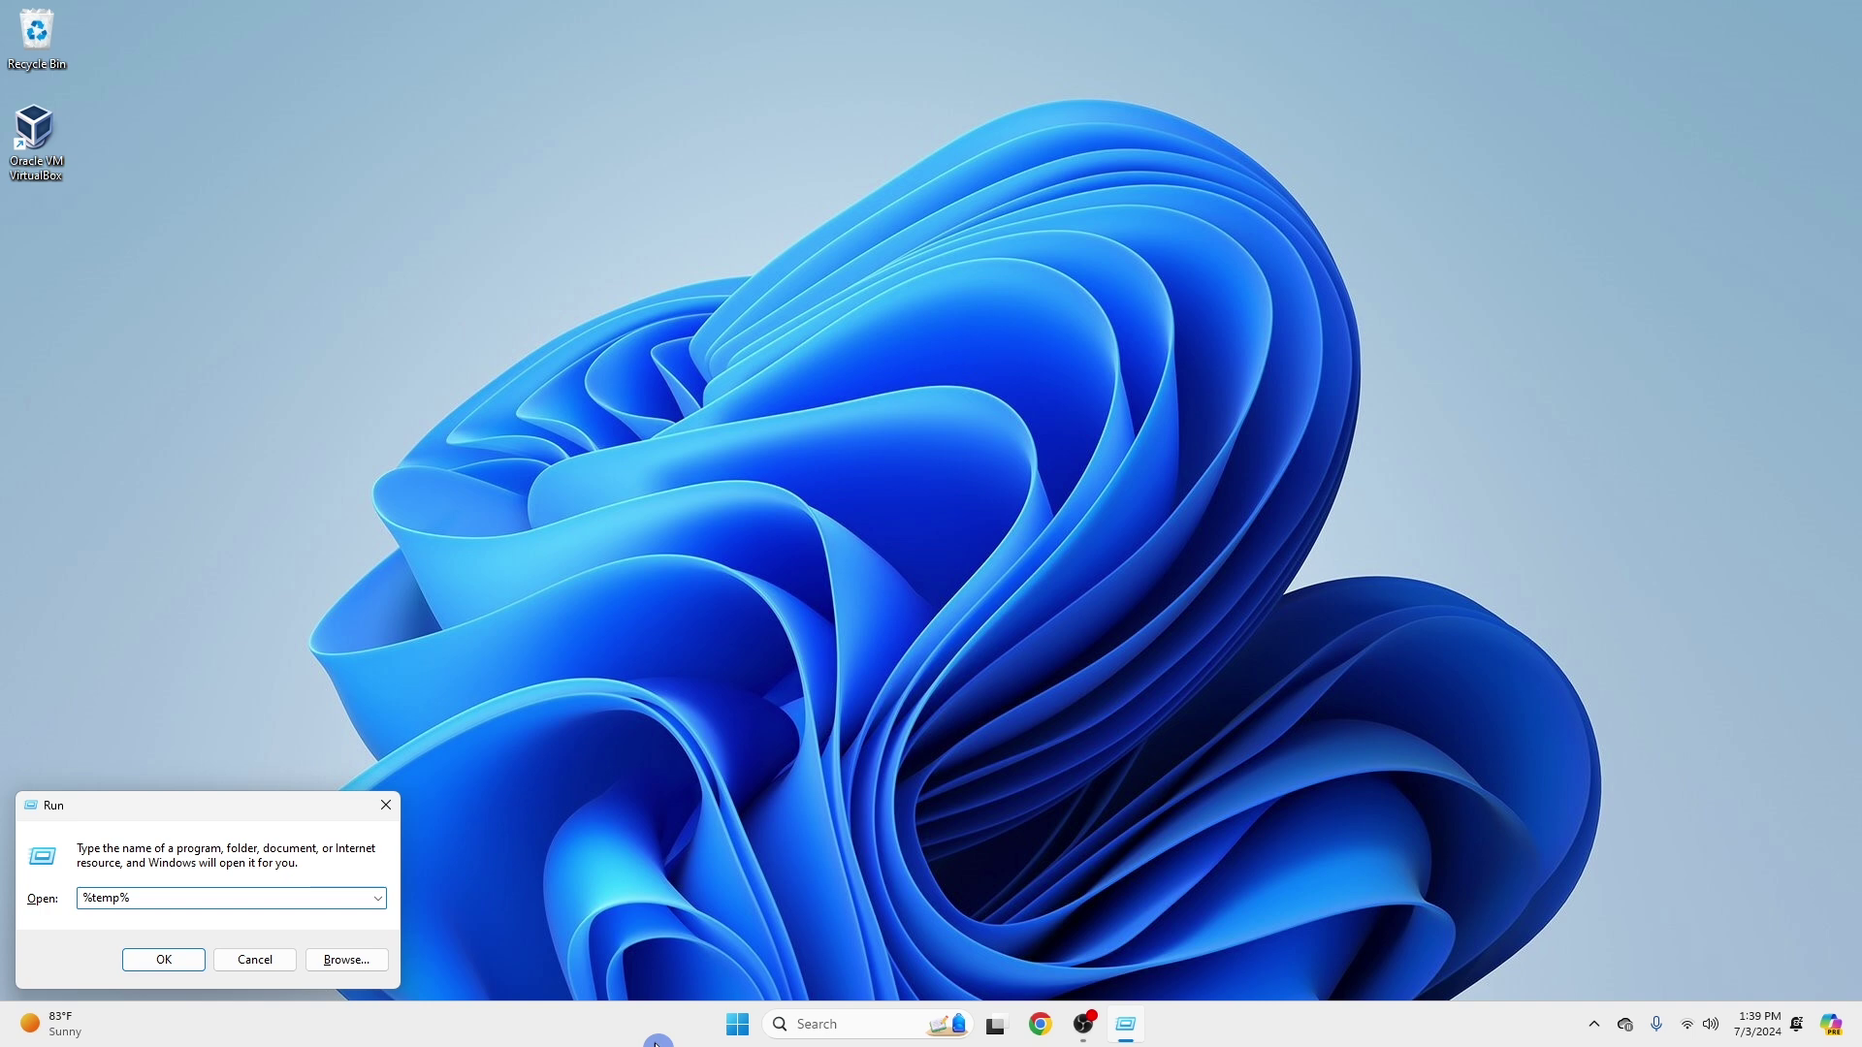
key(Return)
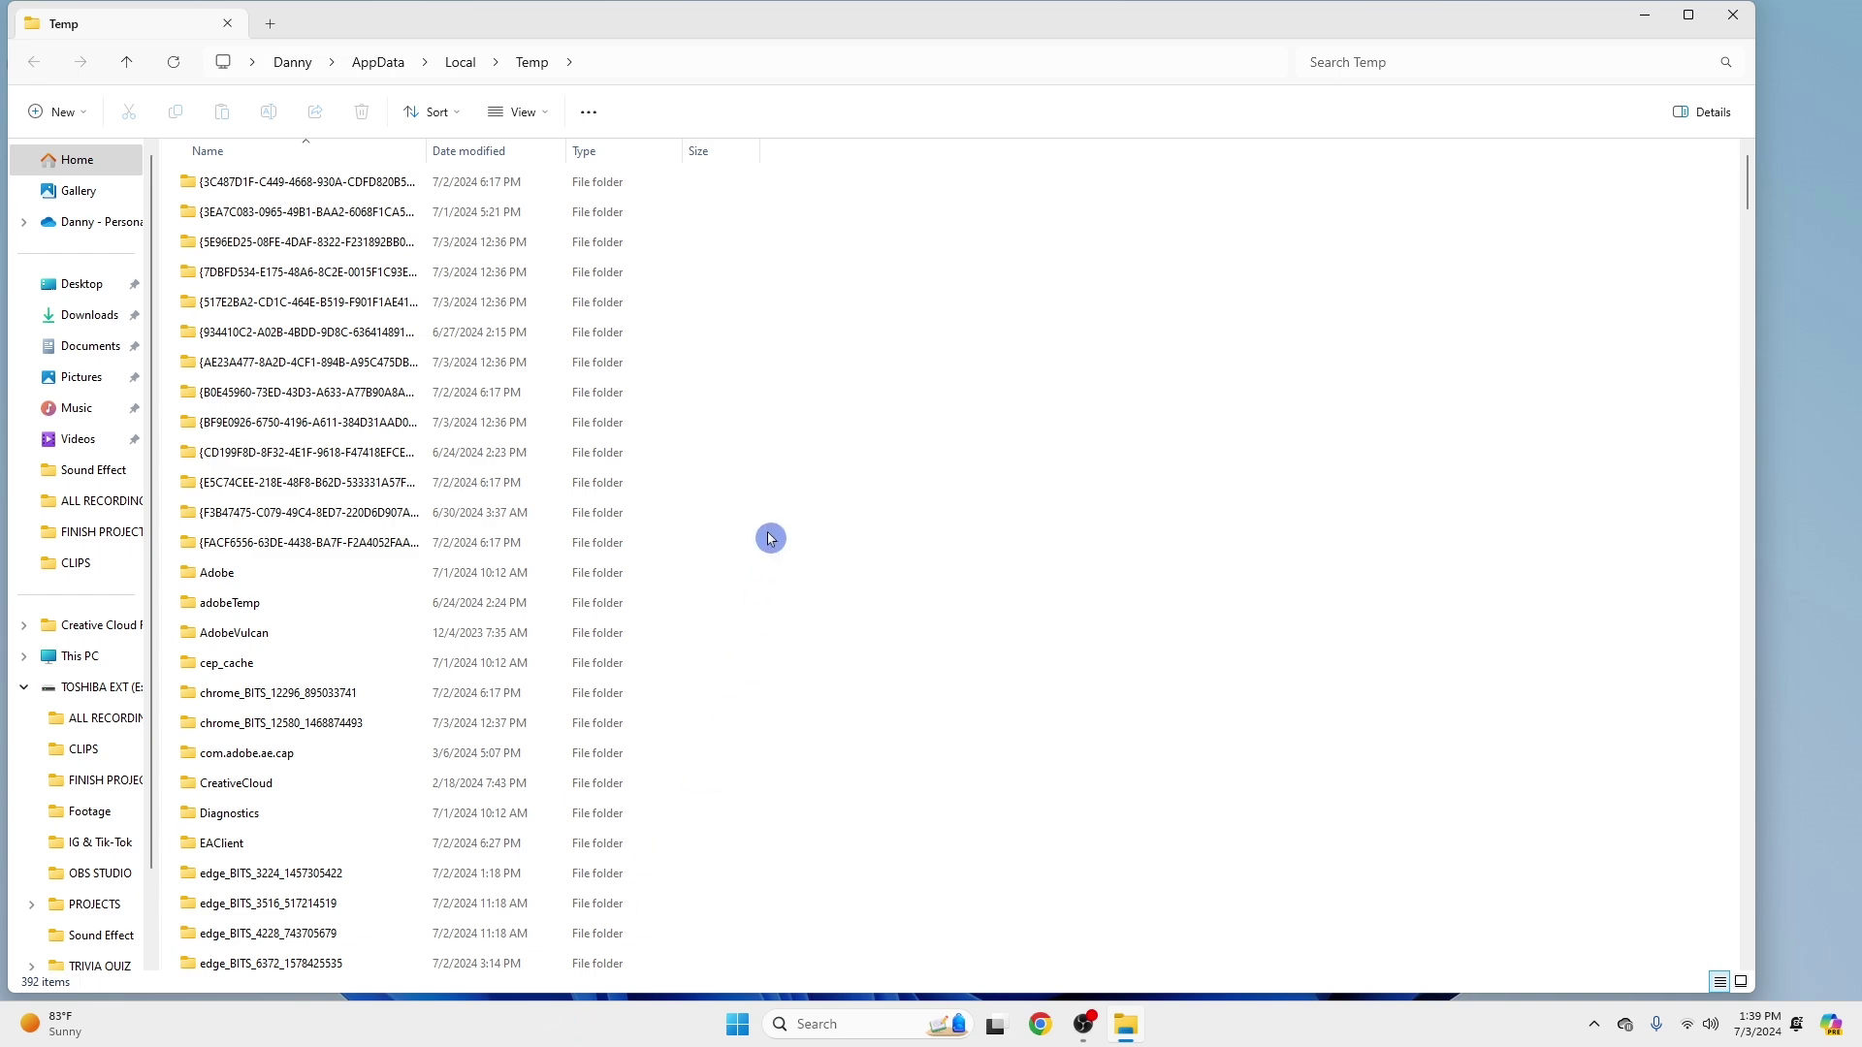
Permanently delete all 392 Temp items, skipping protected folders such as WinSAT and ABC.
scroll(776, 536, down, 7)
scroll(776, 537, down, 13)
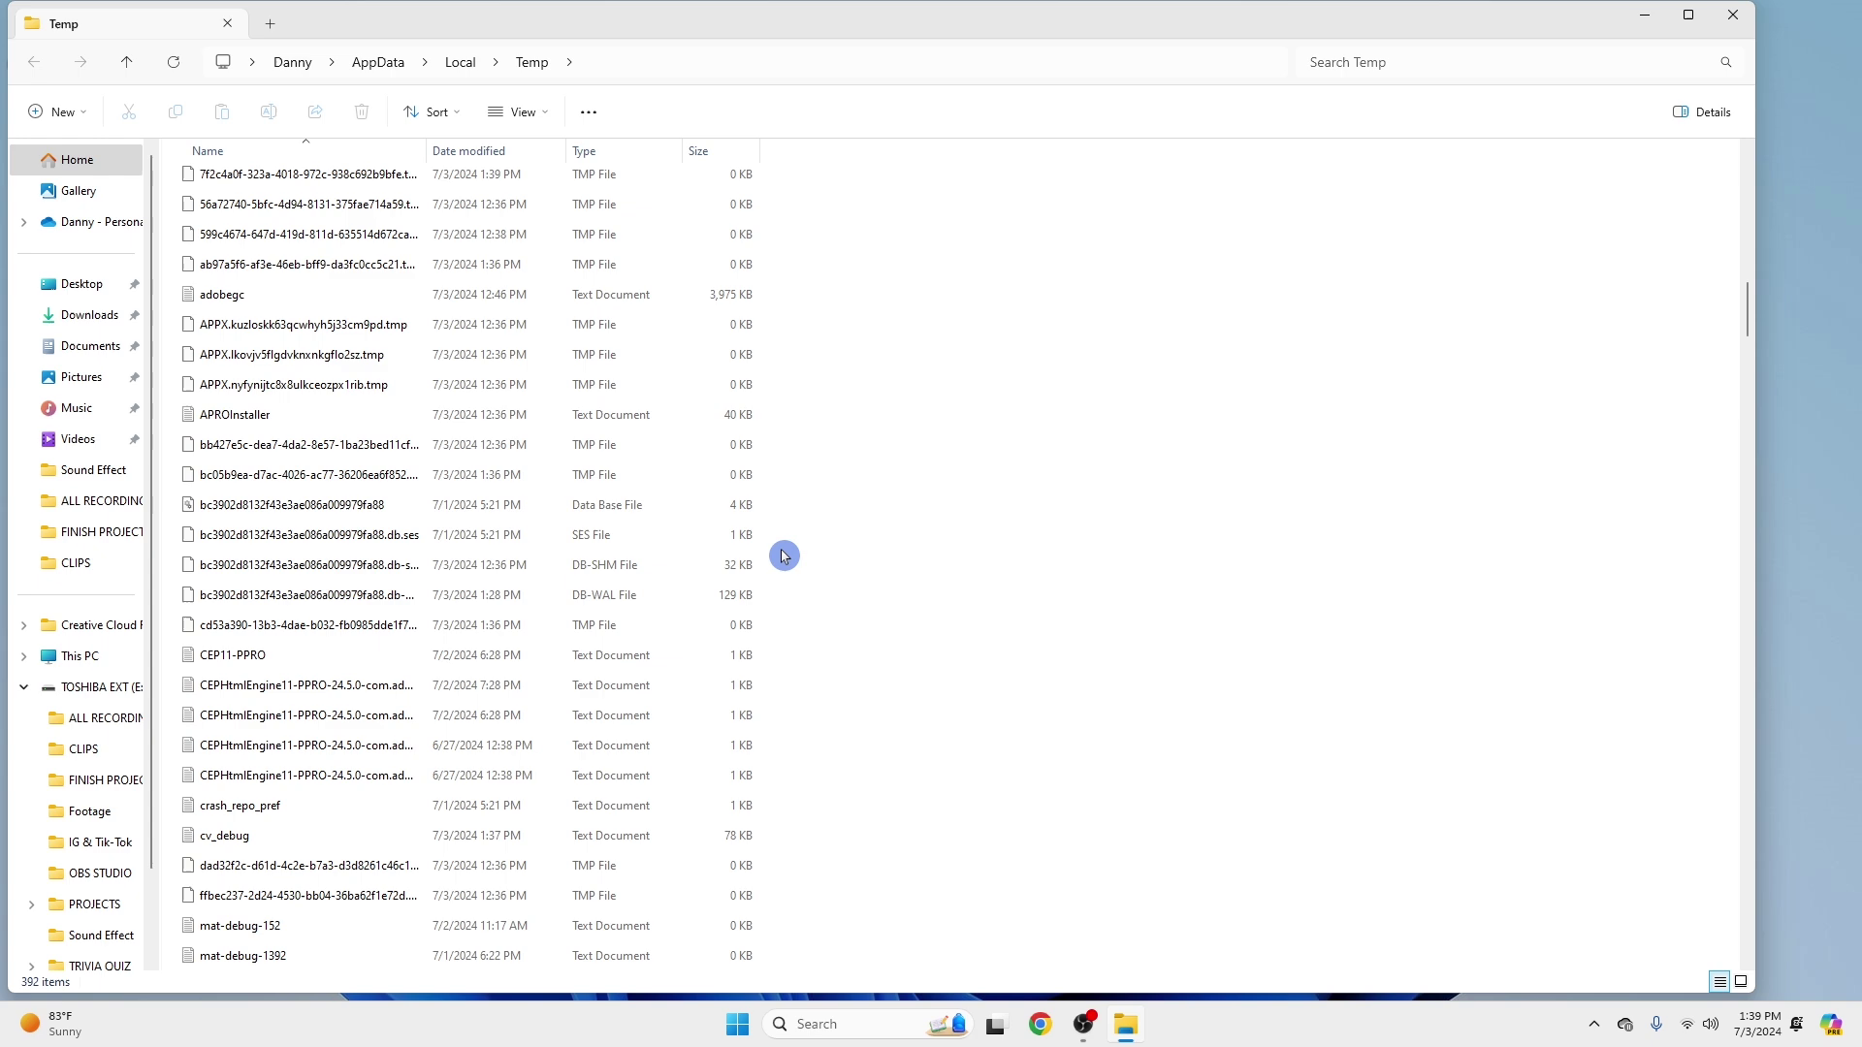
key(Home)
key(ctrl+a)
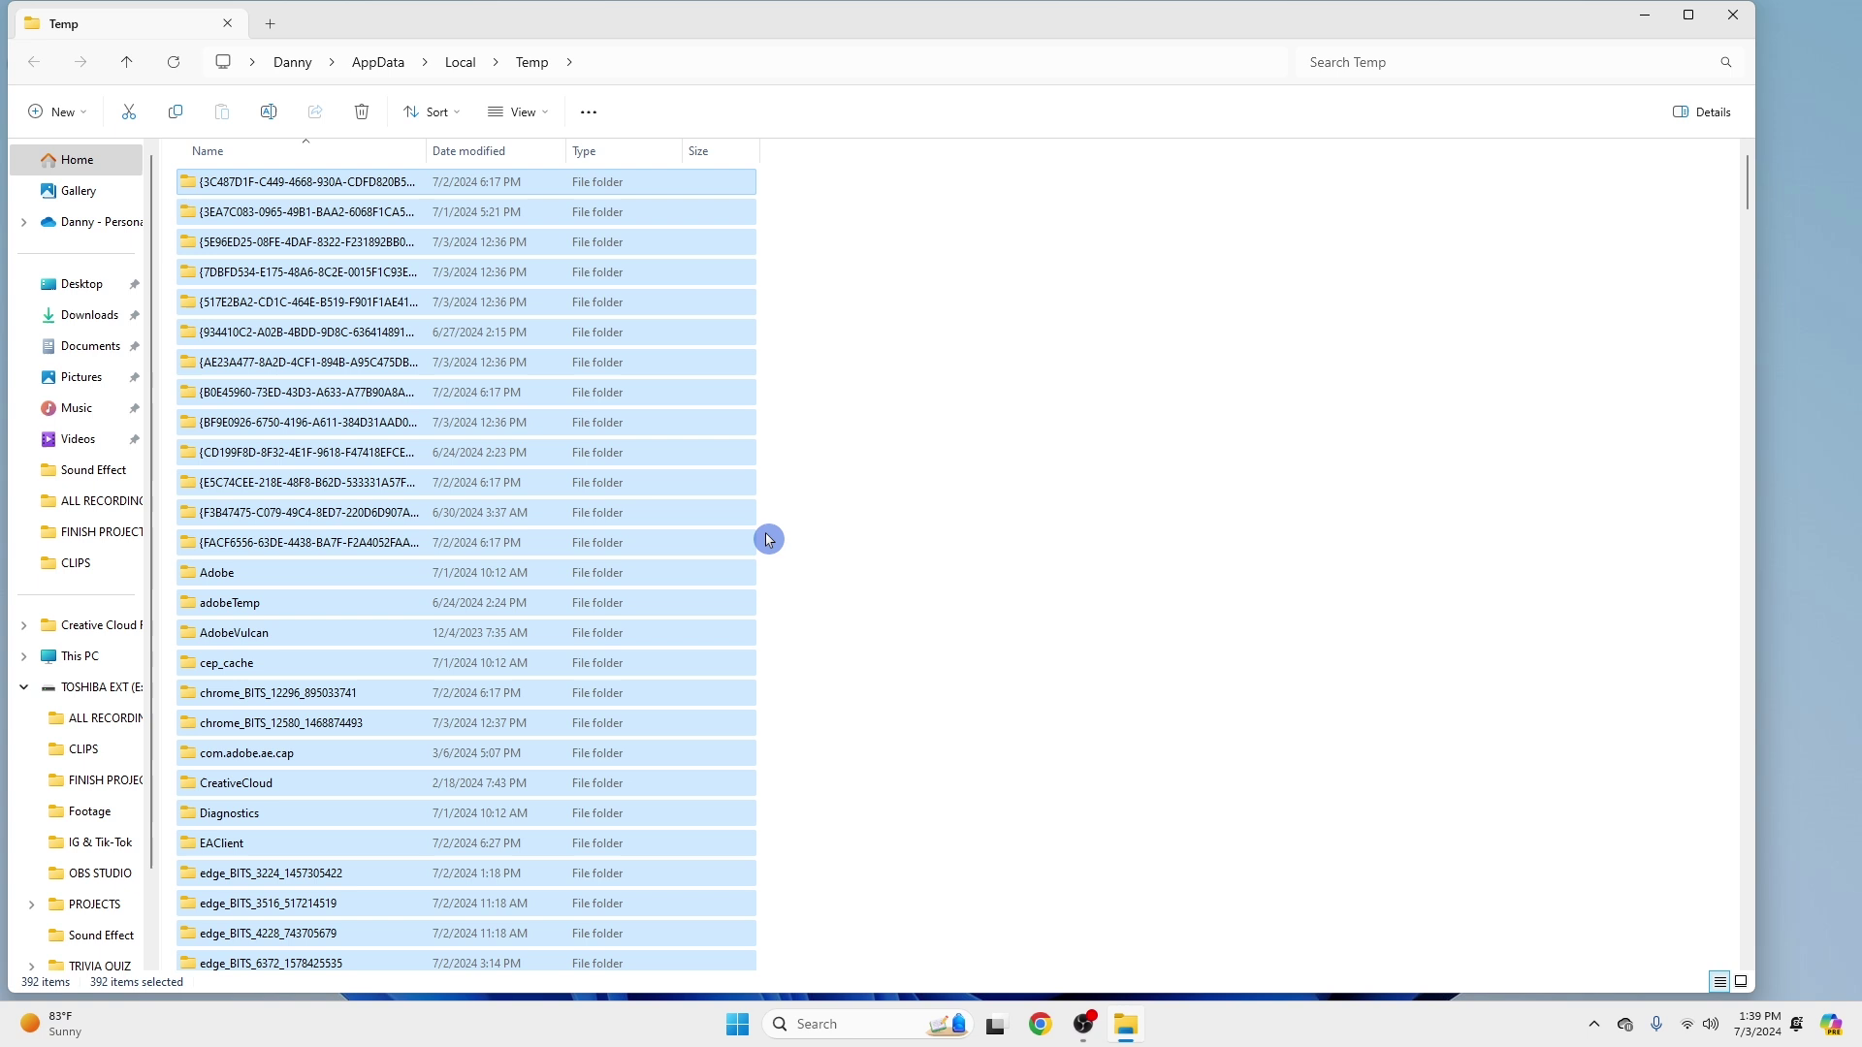
key(shift+Delete)
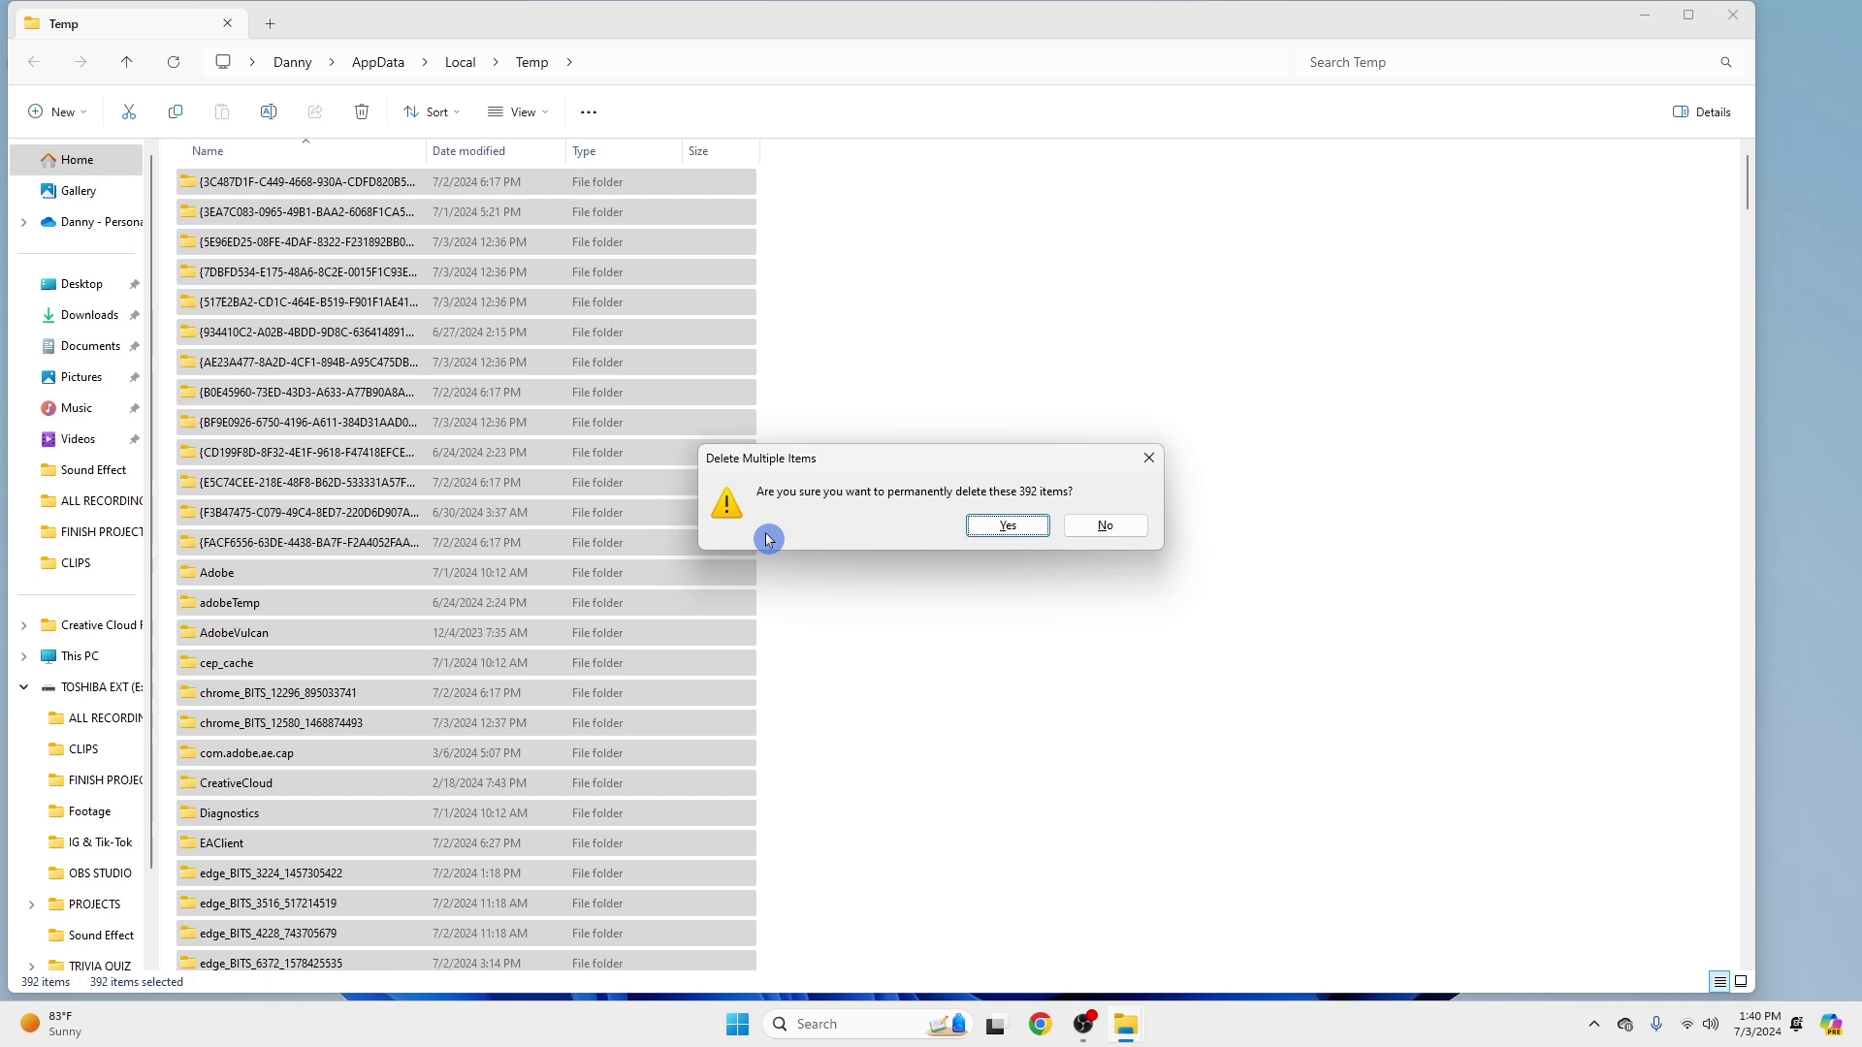
key(Return)
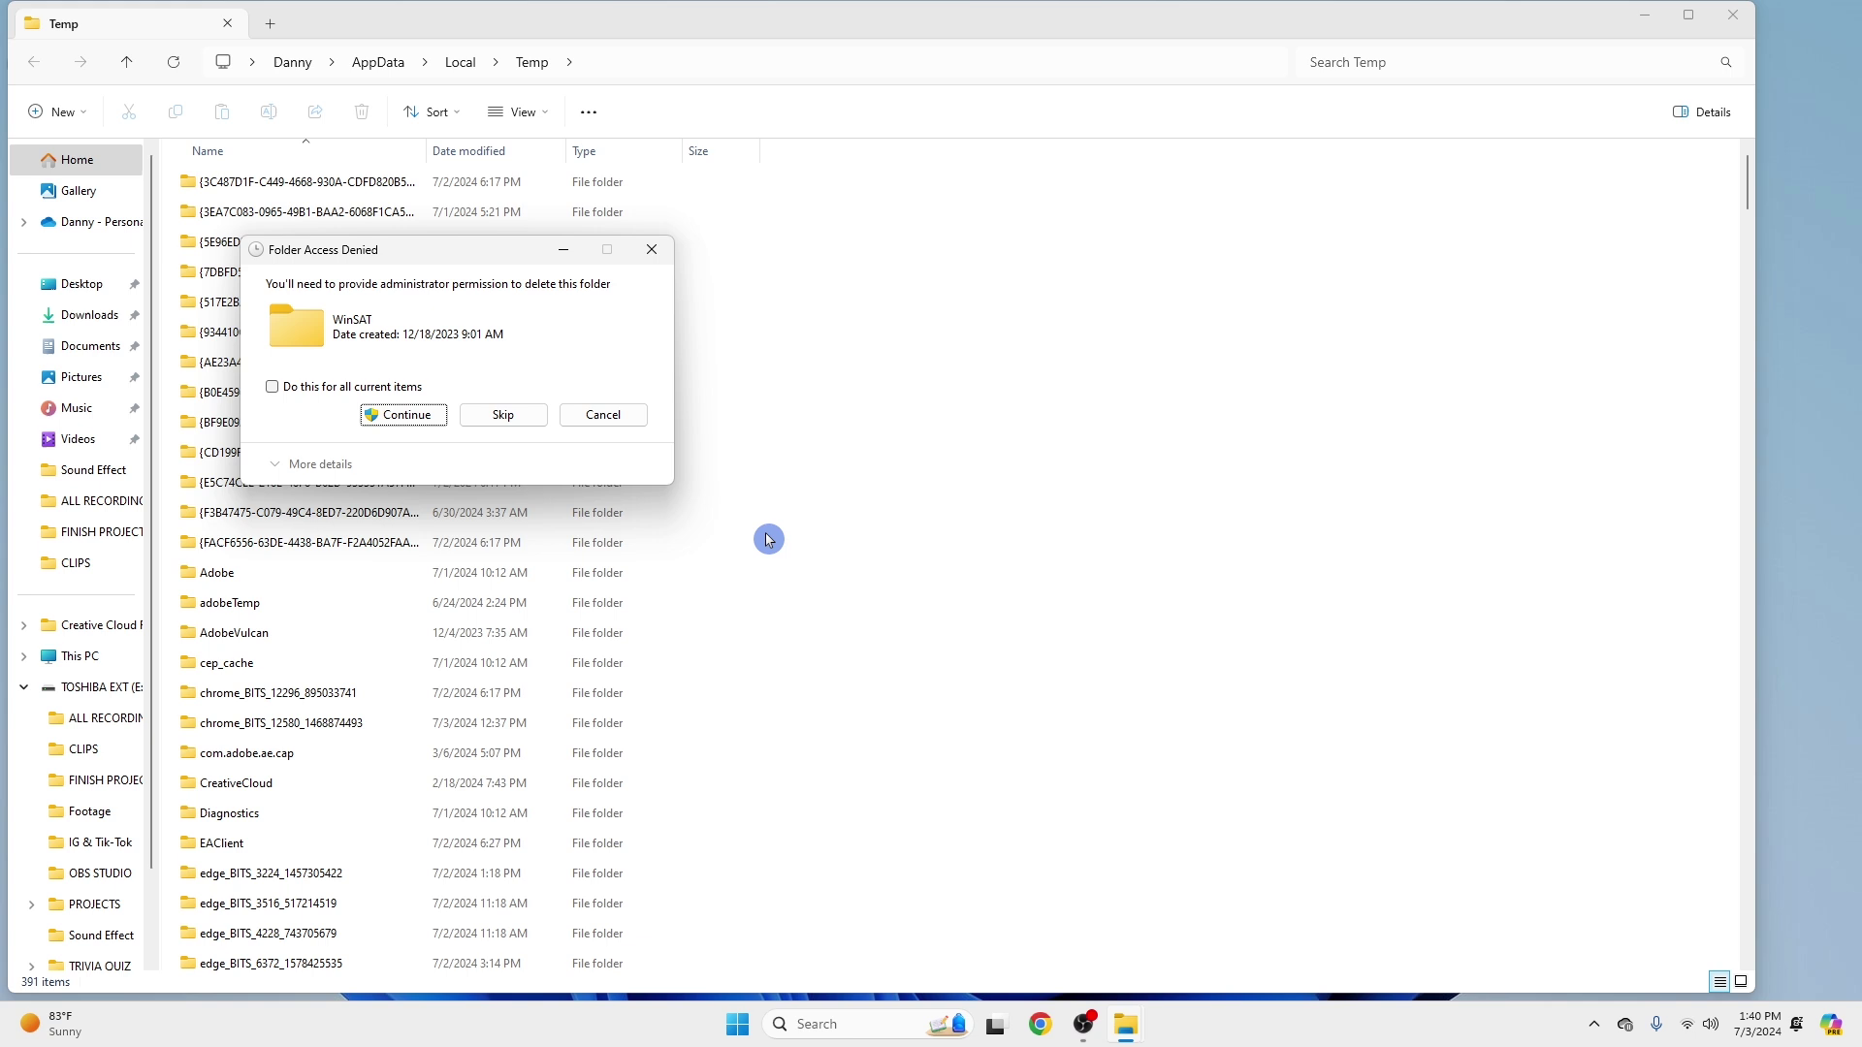
click(502, 415)
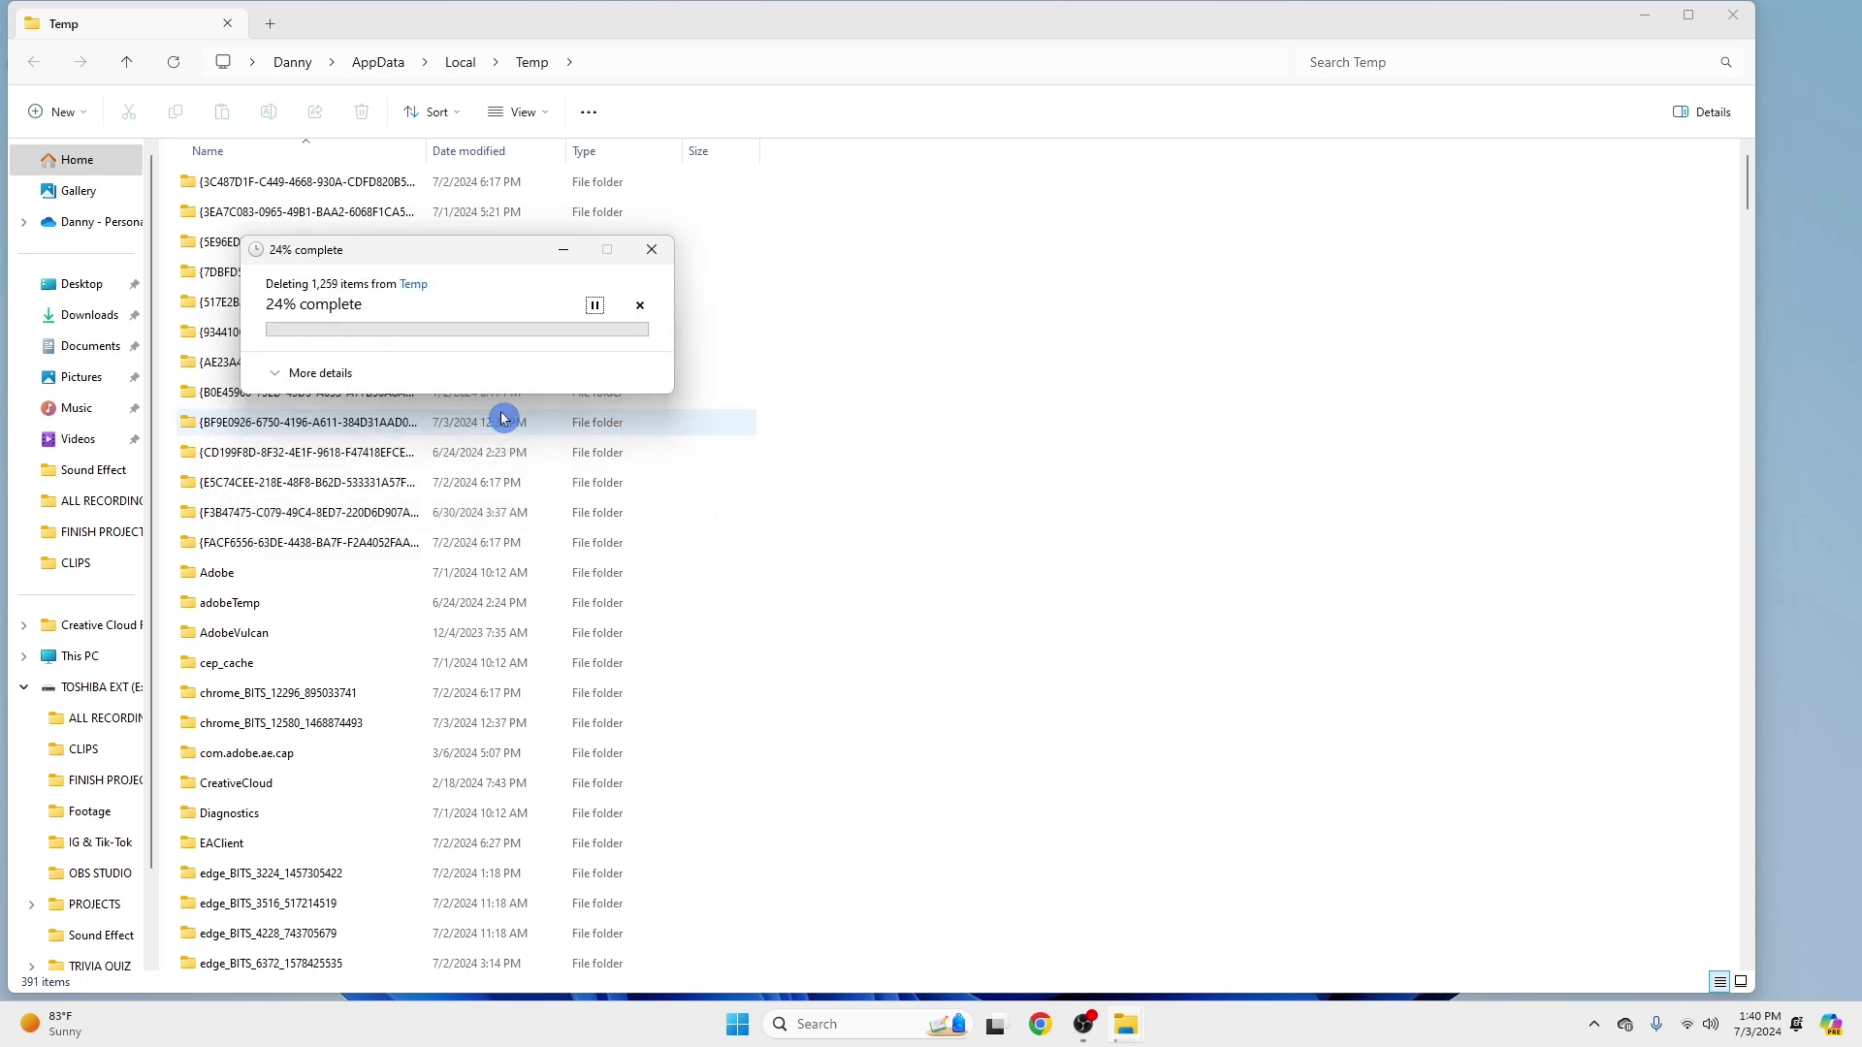
click(506, 415)
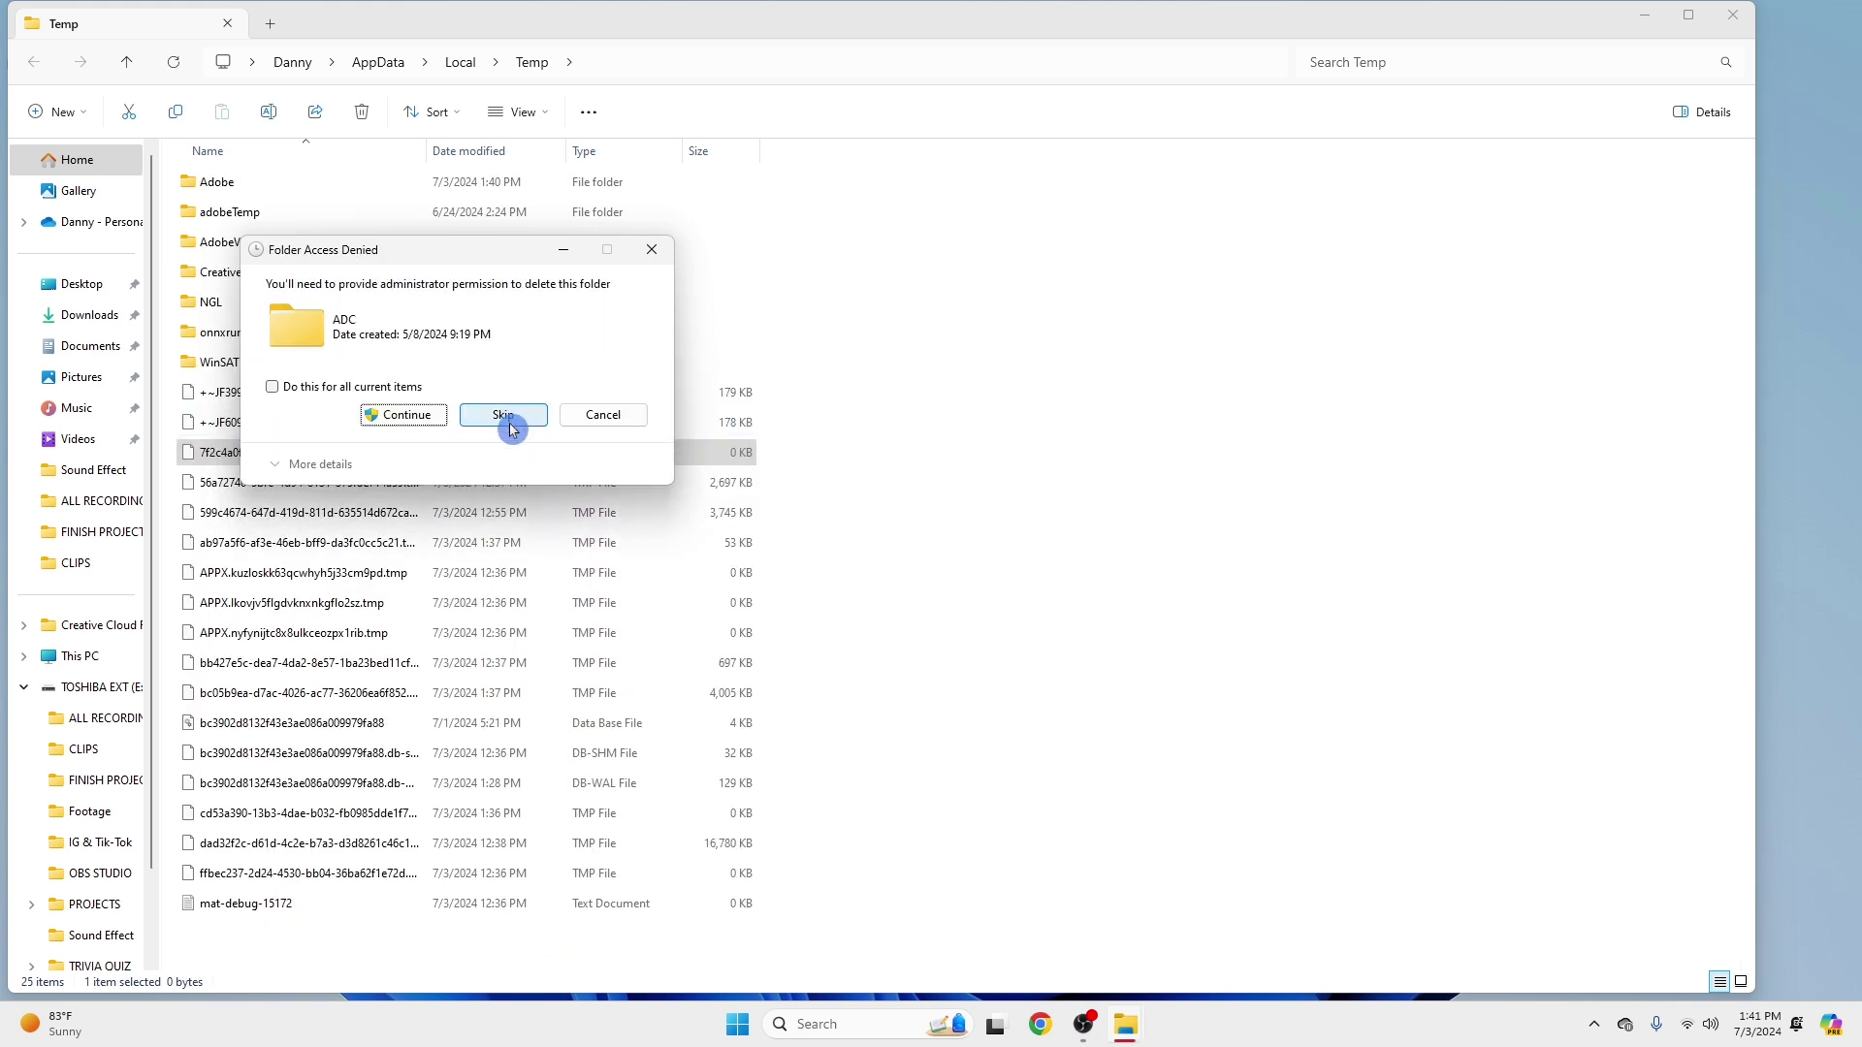
click(505, 418)
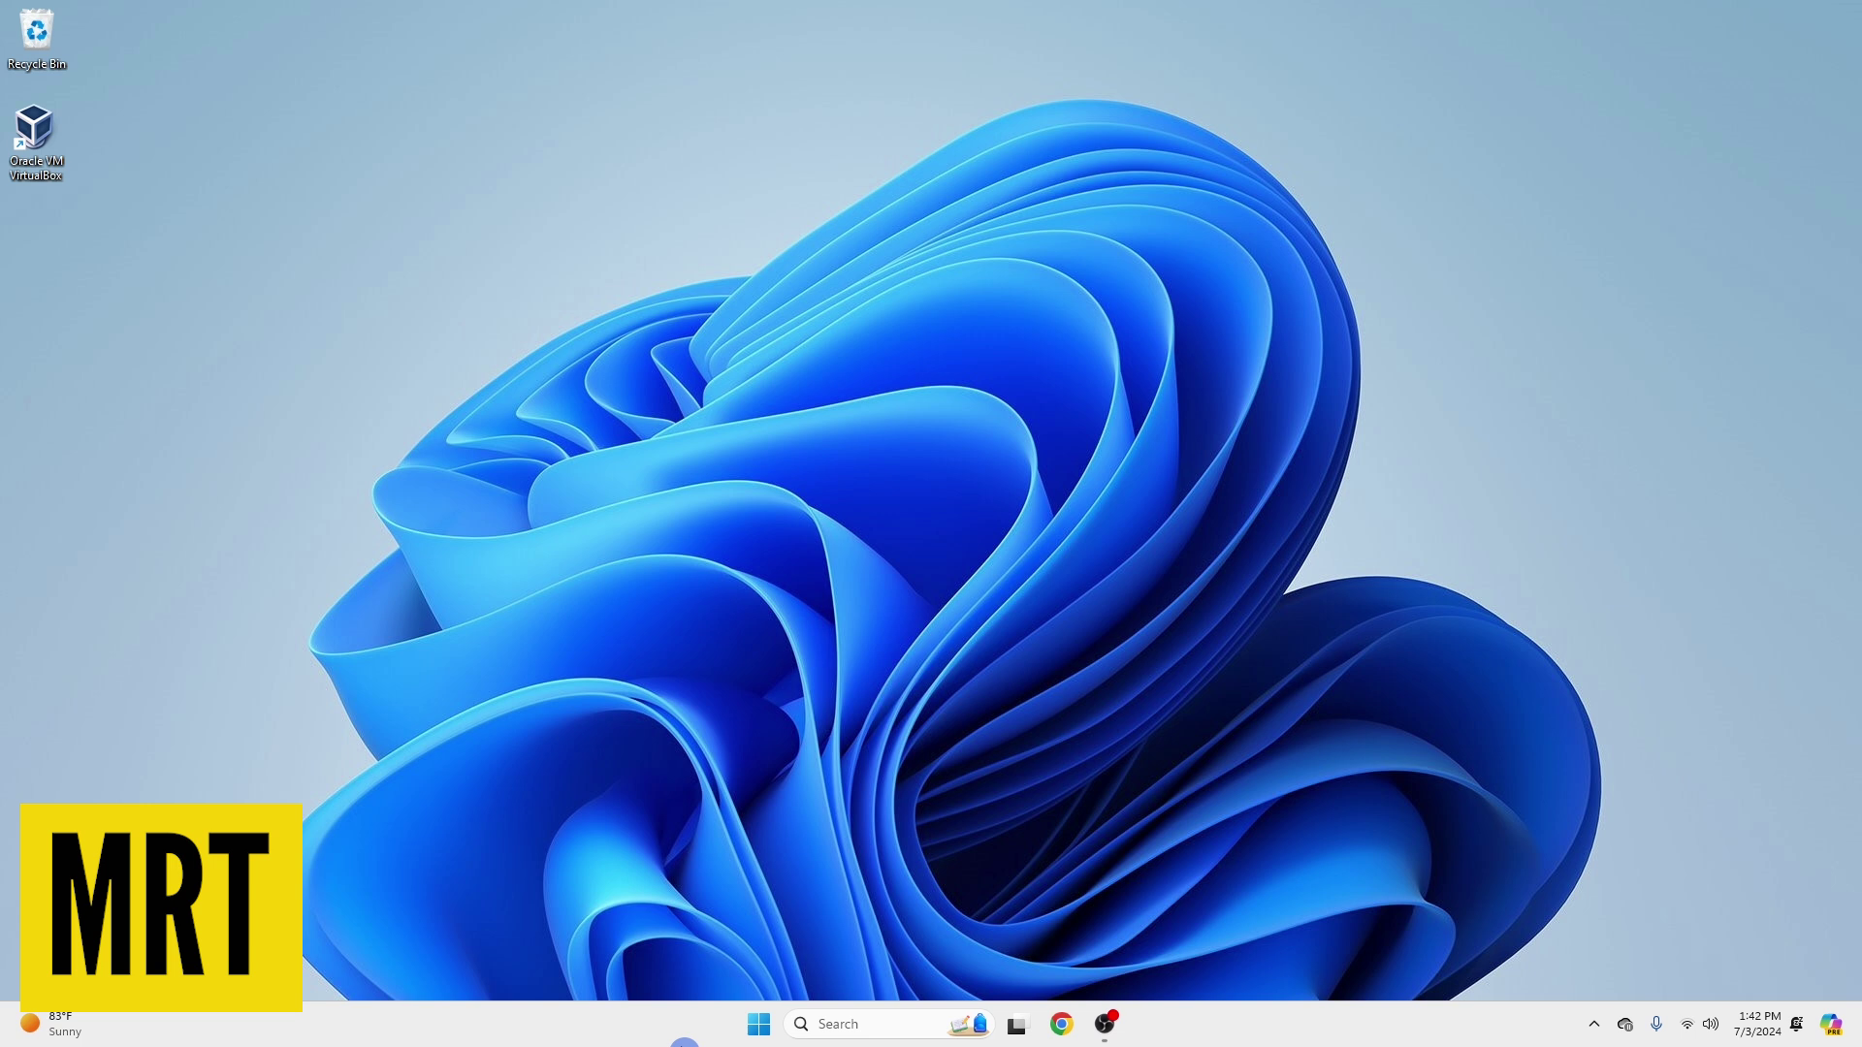
Launch the Malicious Software Removal Tool with the mrt command in the Run dialog.
key(super+r)
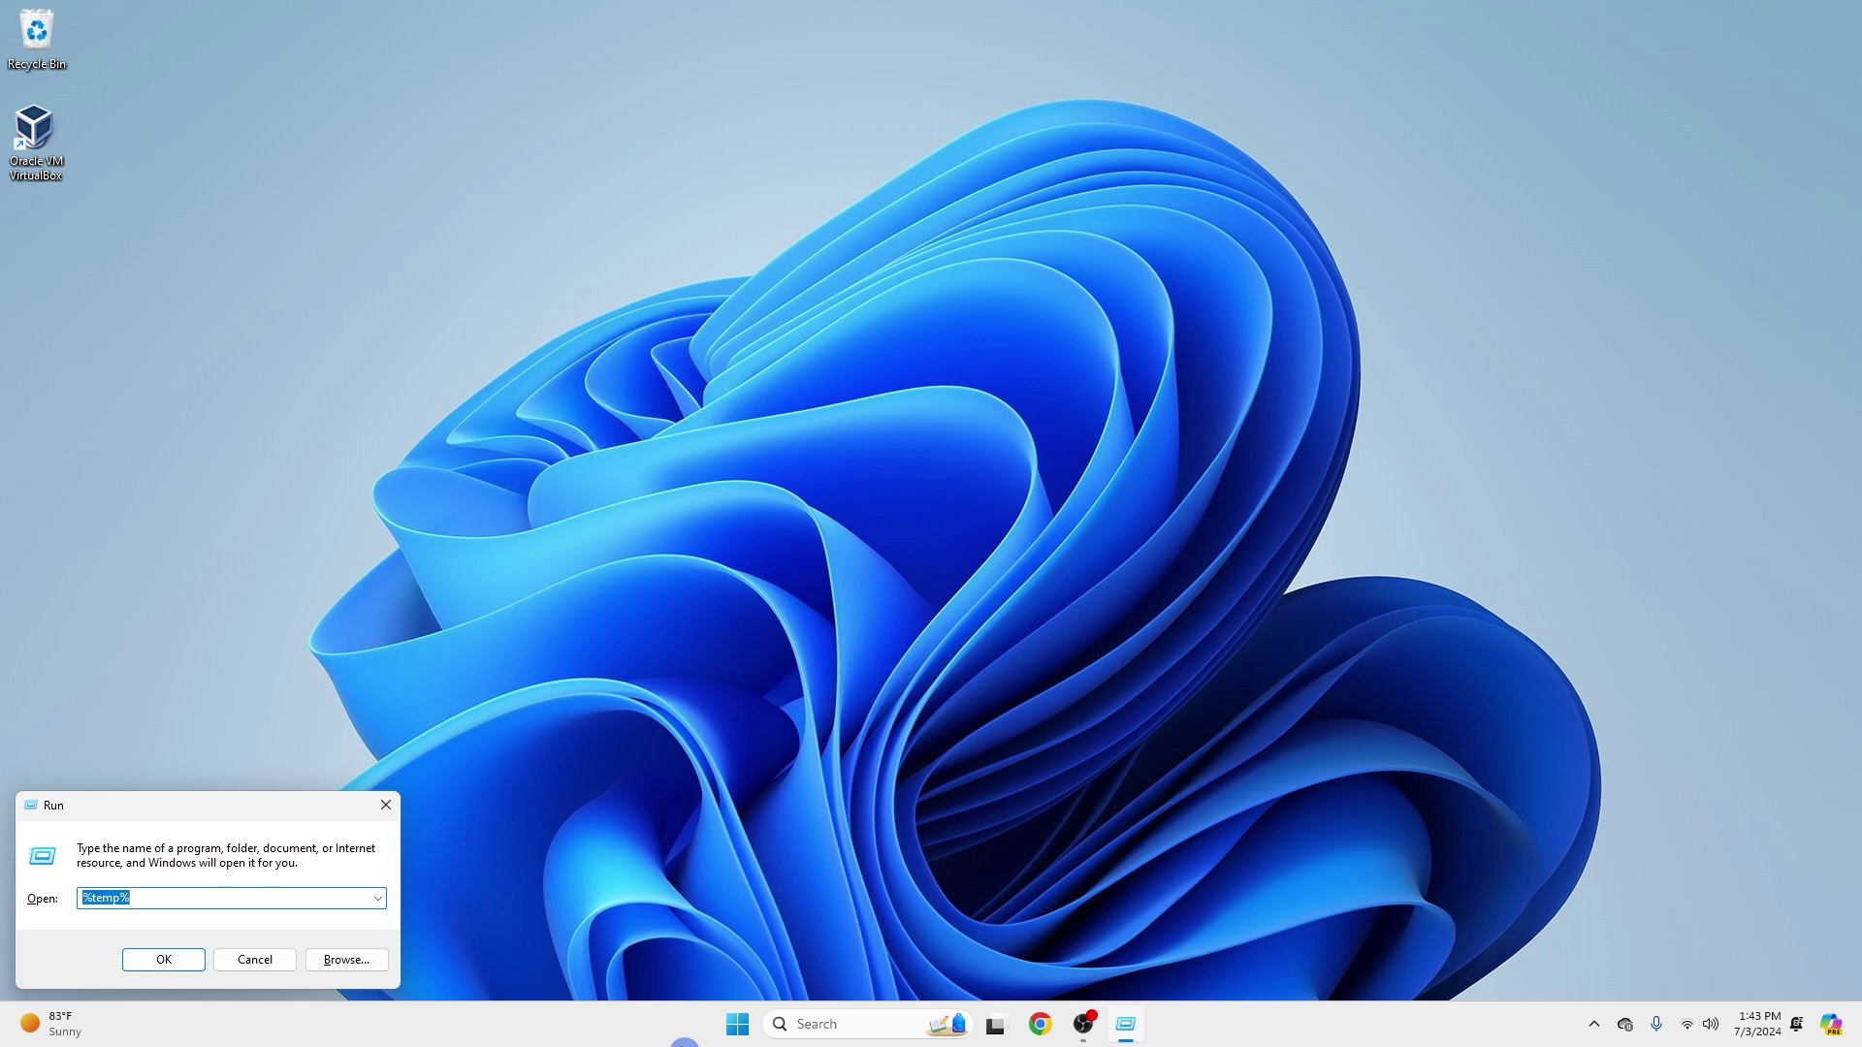
key(Return)
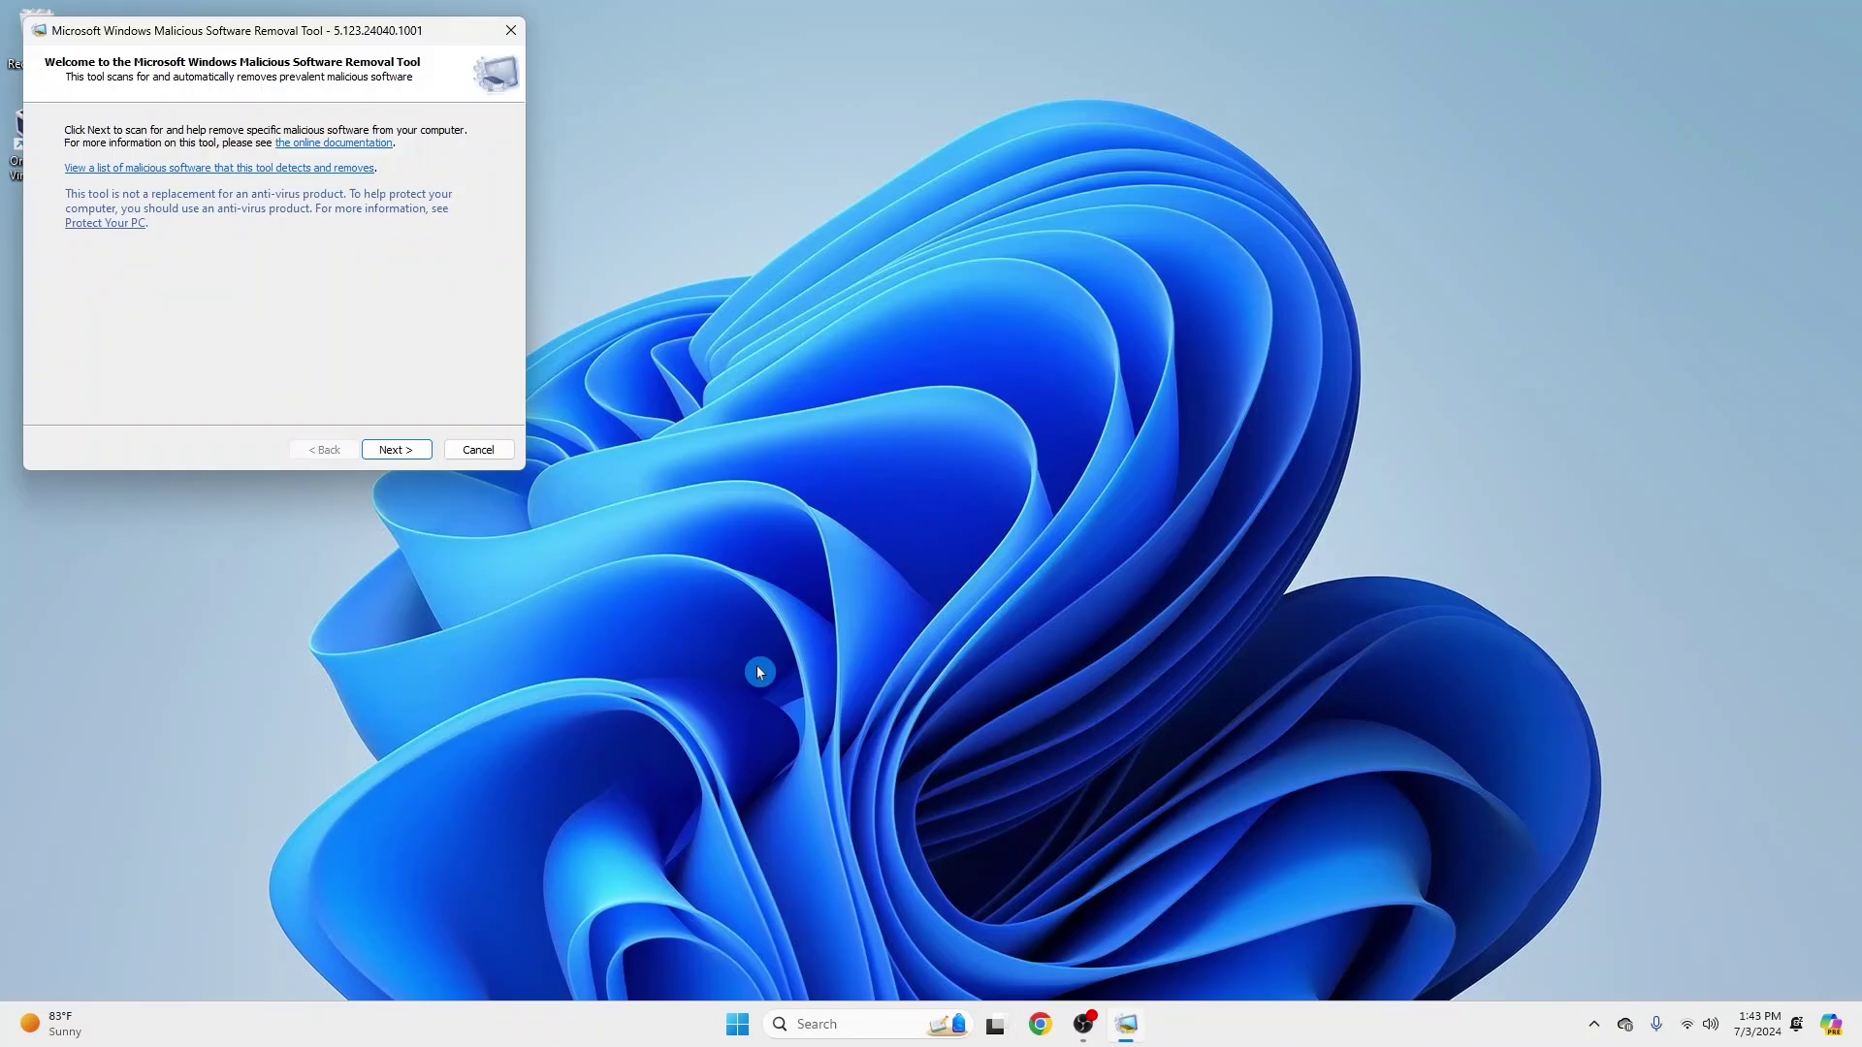
Centre the removal tool window and run a Quick scan, which finds no malicious software.
drag(235, 40, 815, 327)
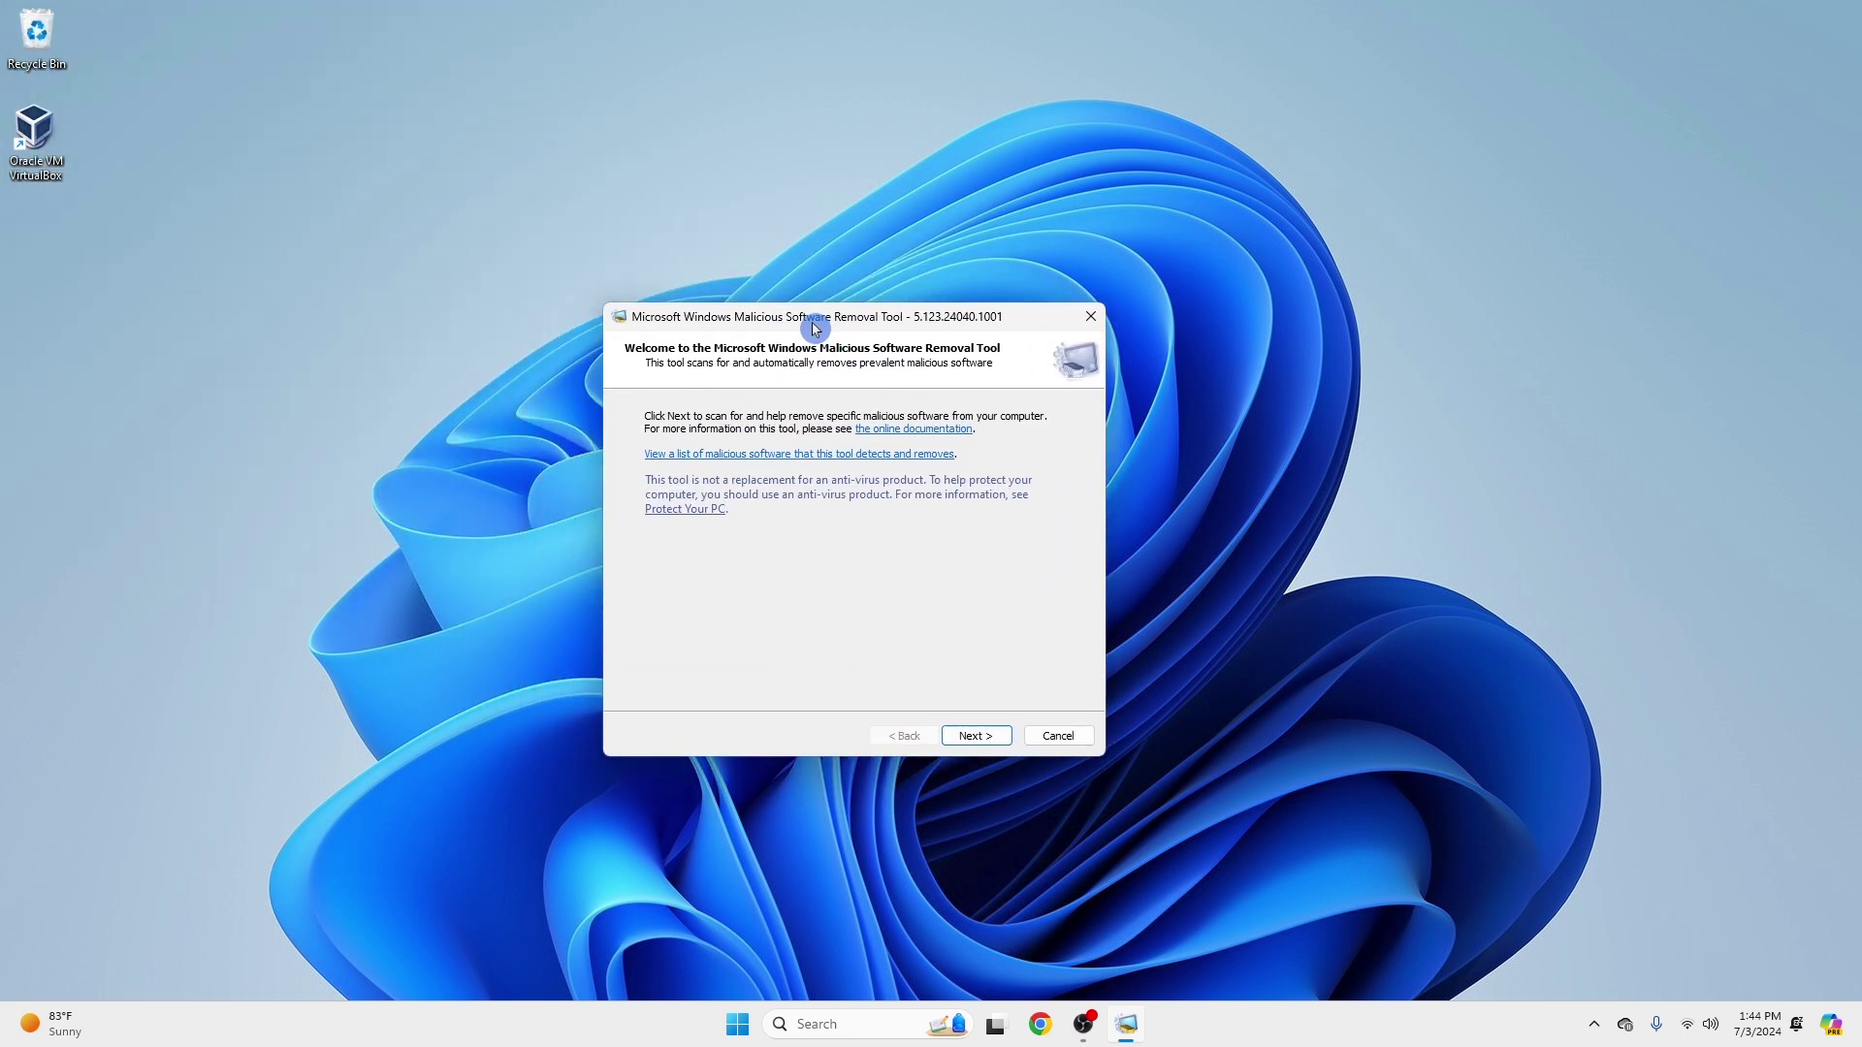
click(977, 736)
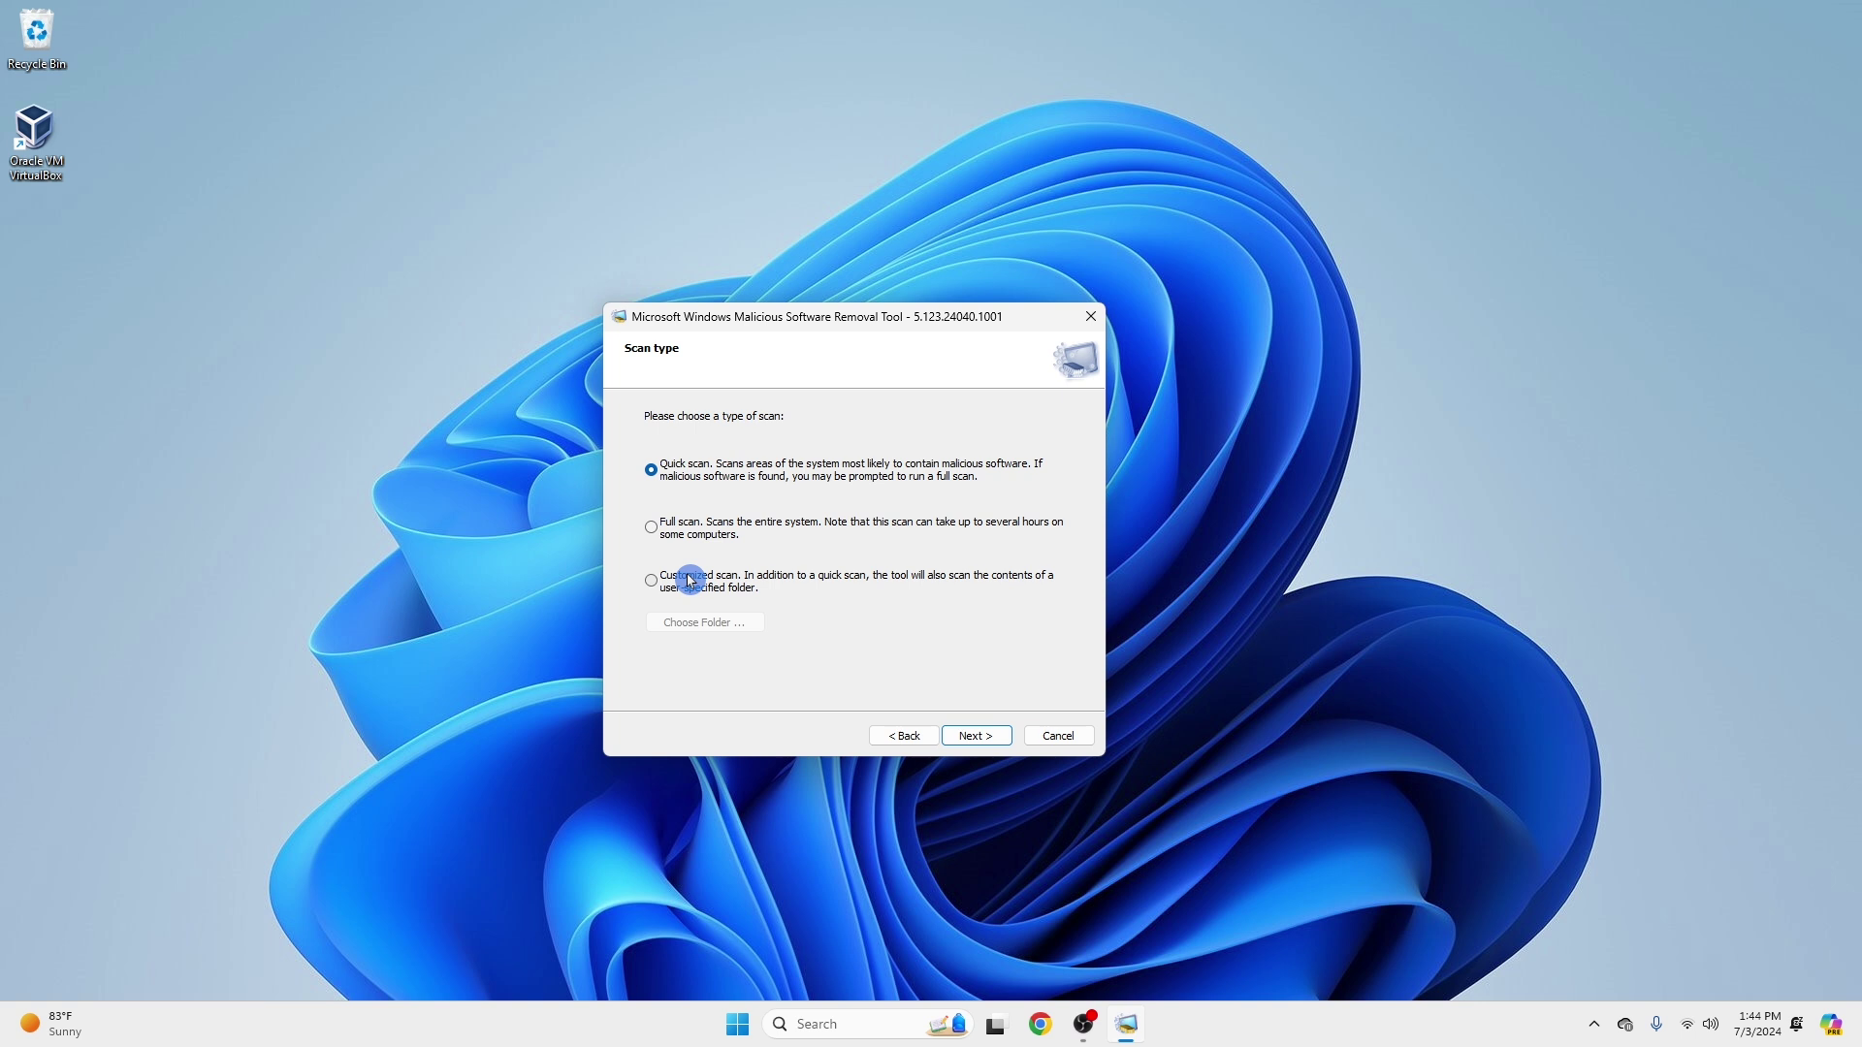
click(669, 529)
click(652, 469)
click(977, 739)
click(978, 737)
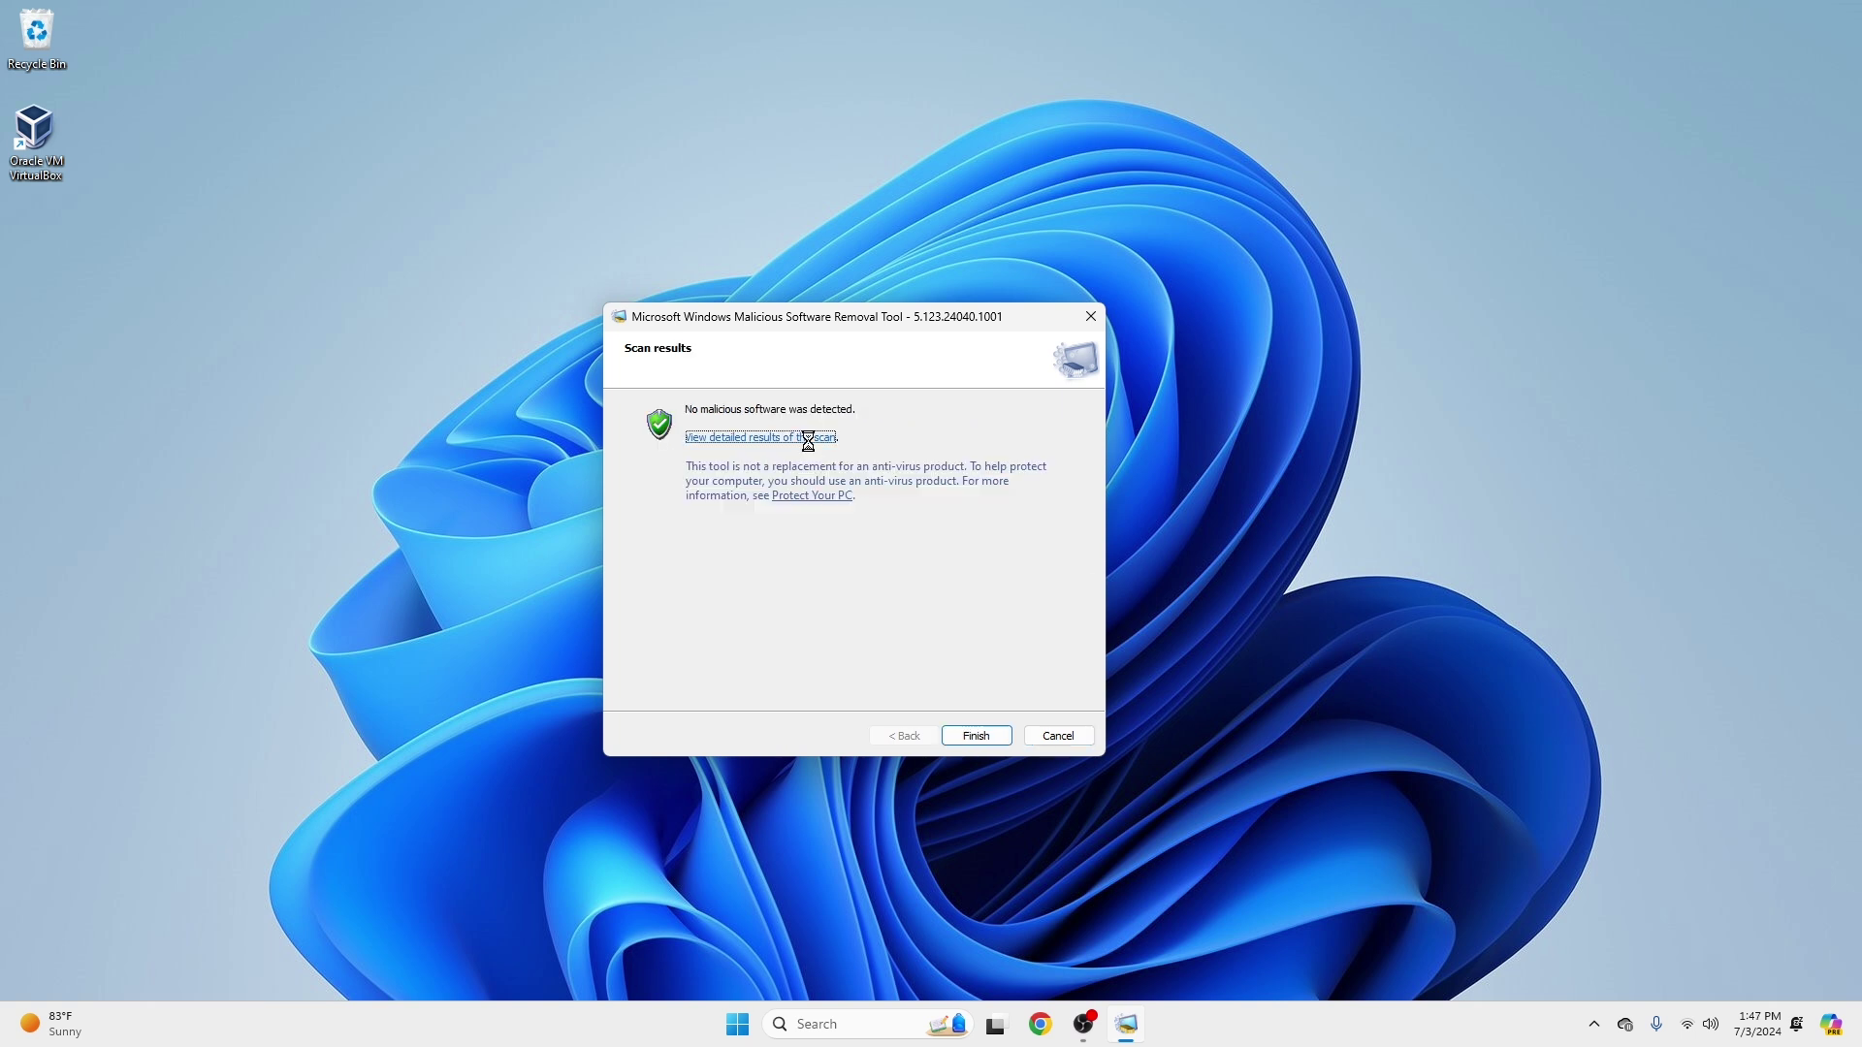
click(811, 442)
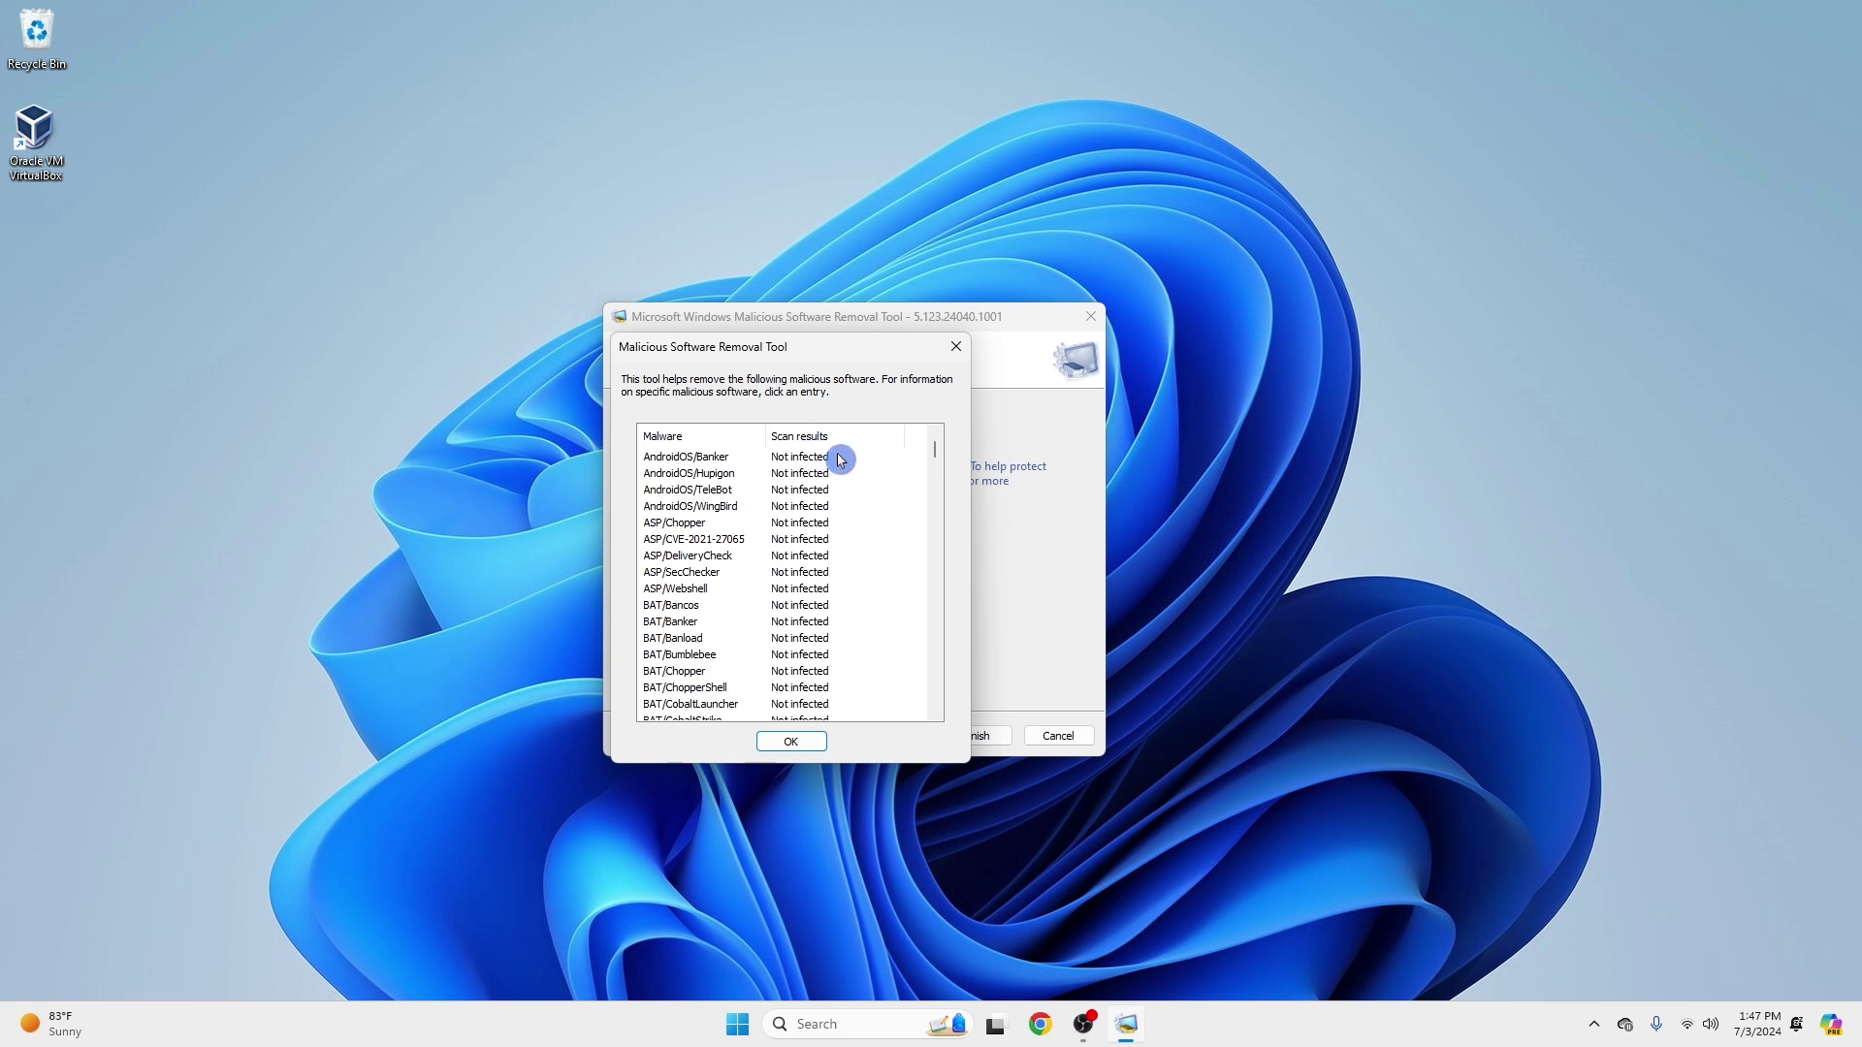
scroll(840, 460, down, 12)
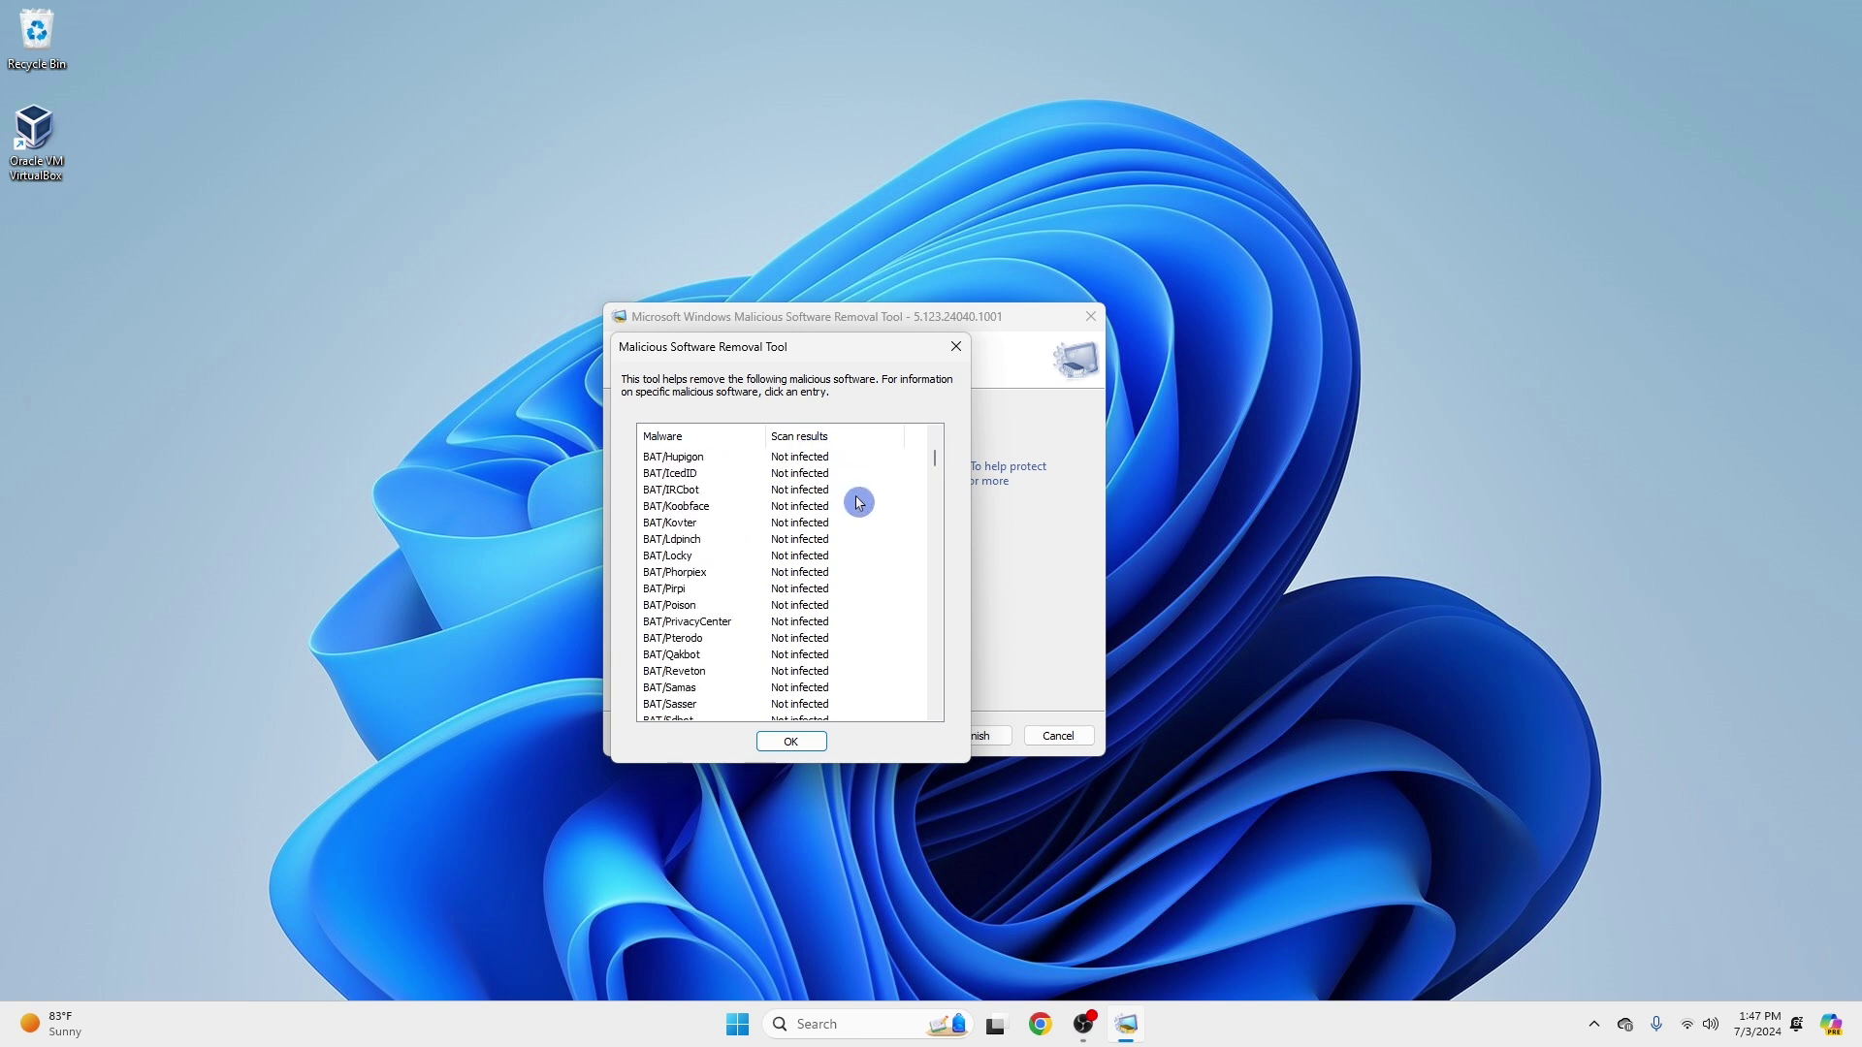
scroll(854, 504, down, 15)
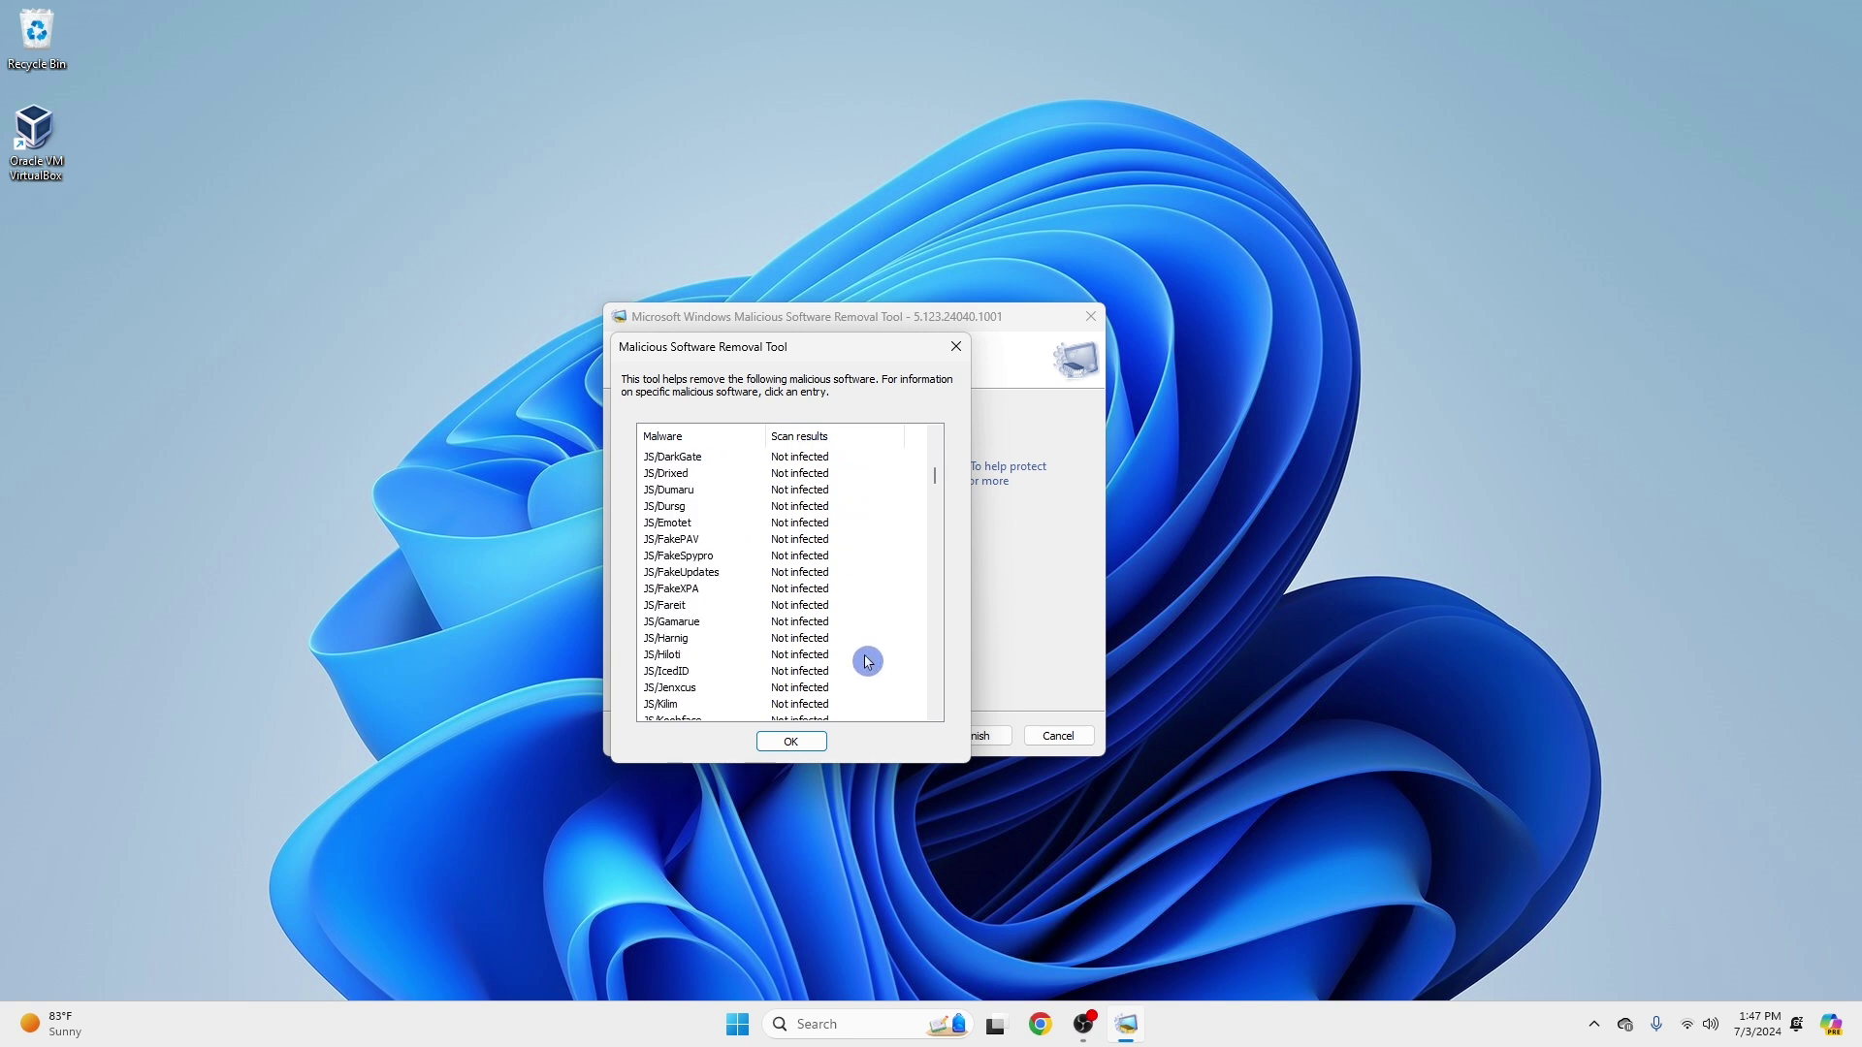
scroll(810, 635, down, 8)
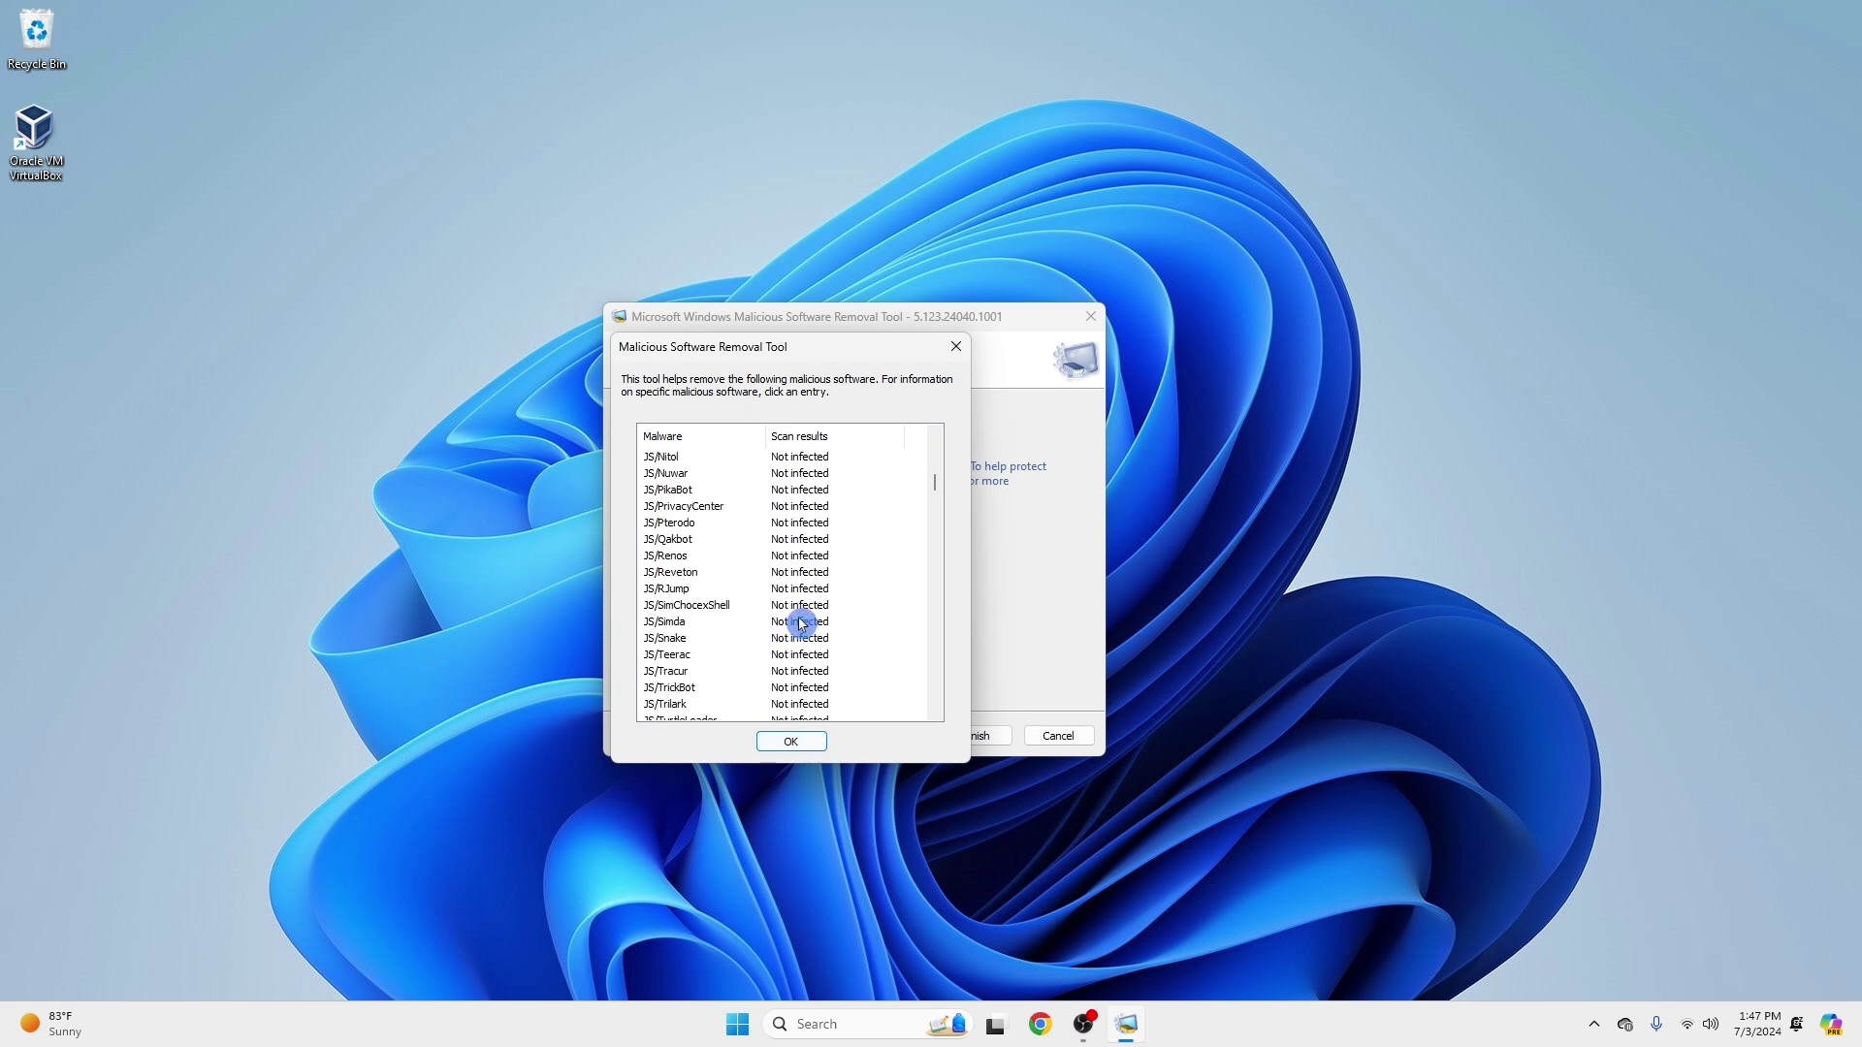
click(793, 741)
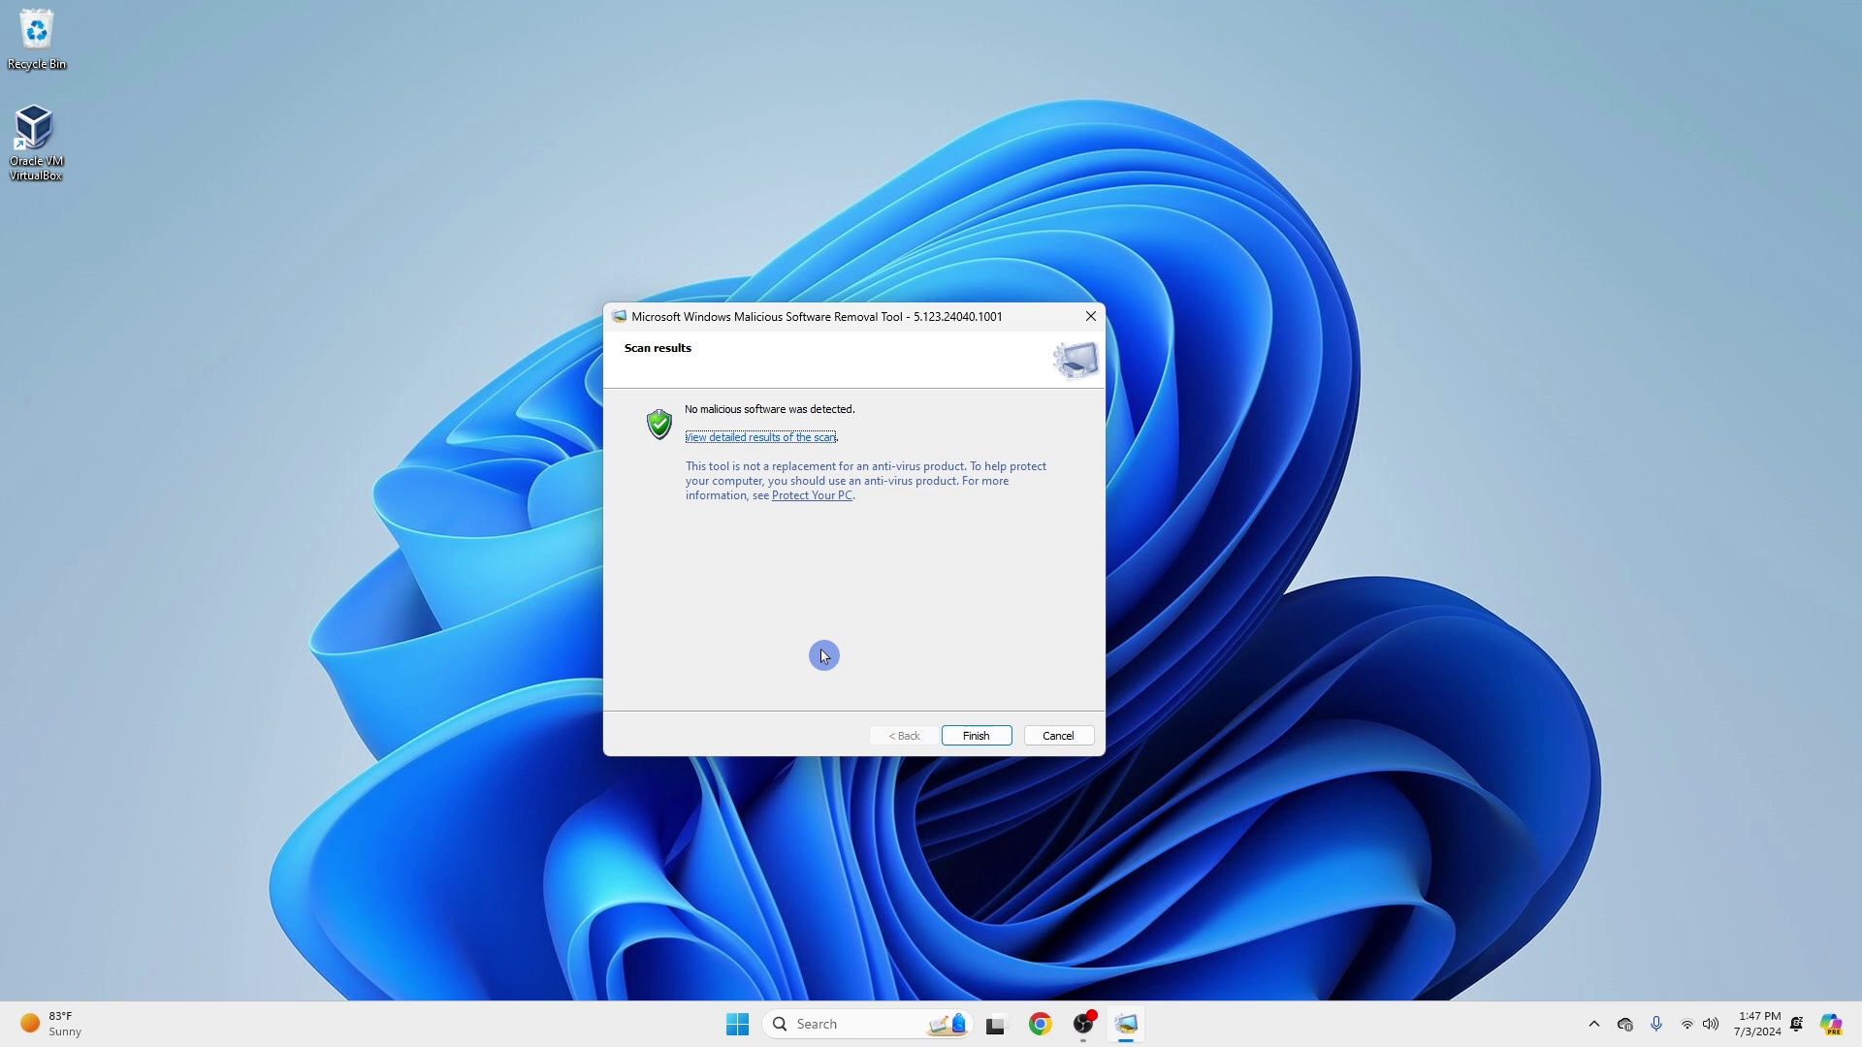
Click Finish to exit the Malicious Software Removal Tool.
click(977, 735)
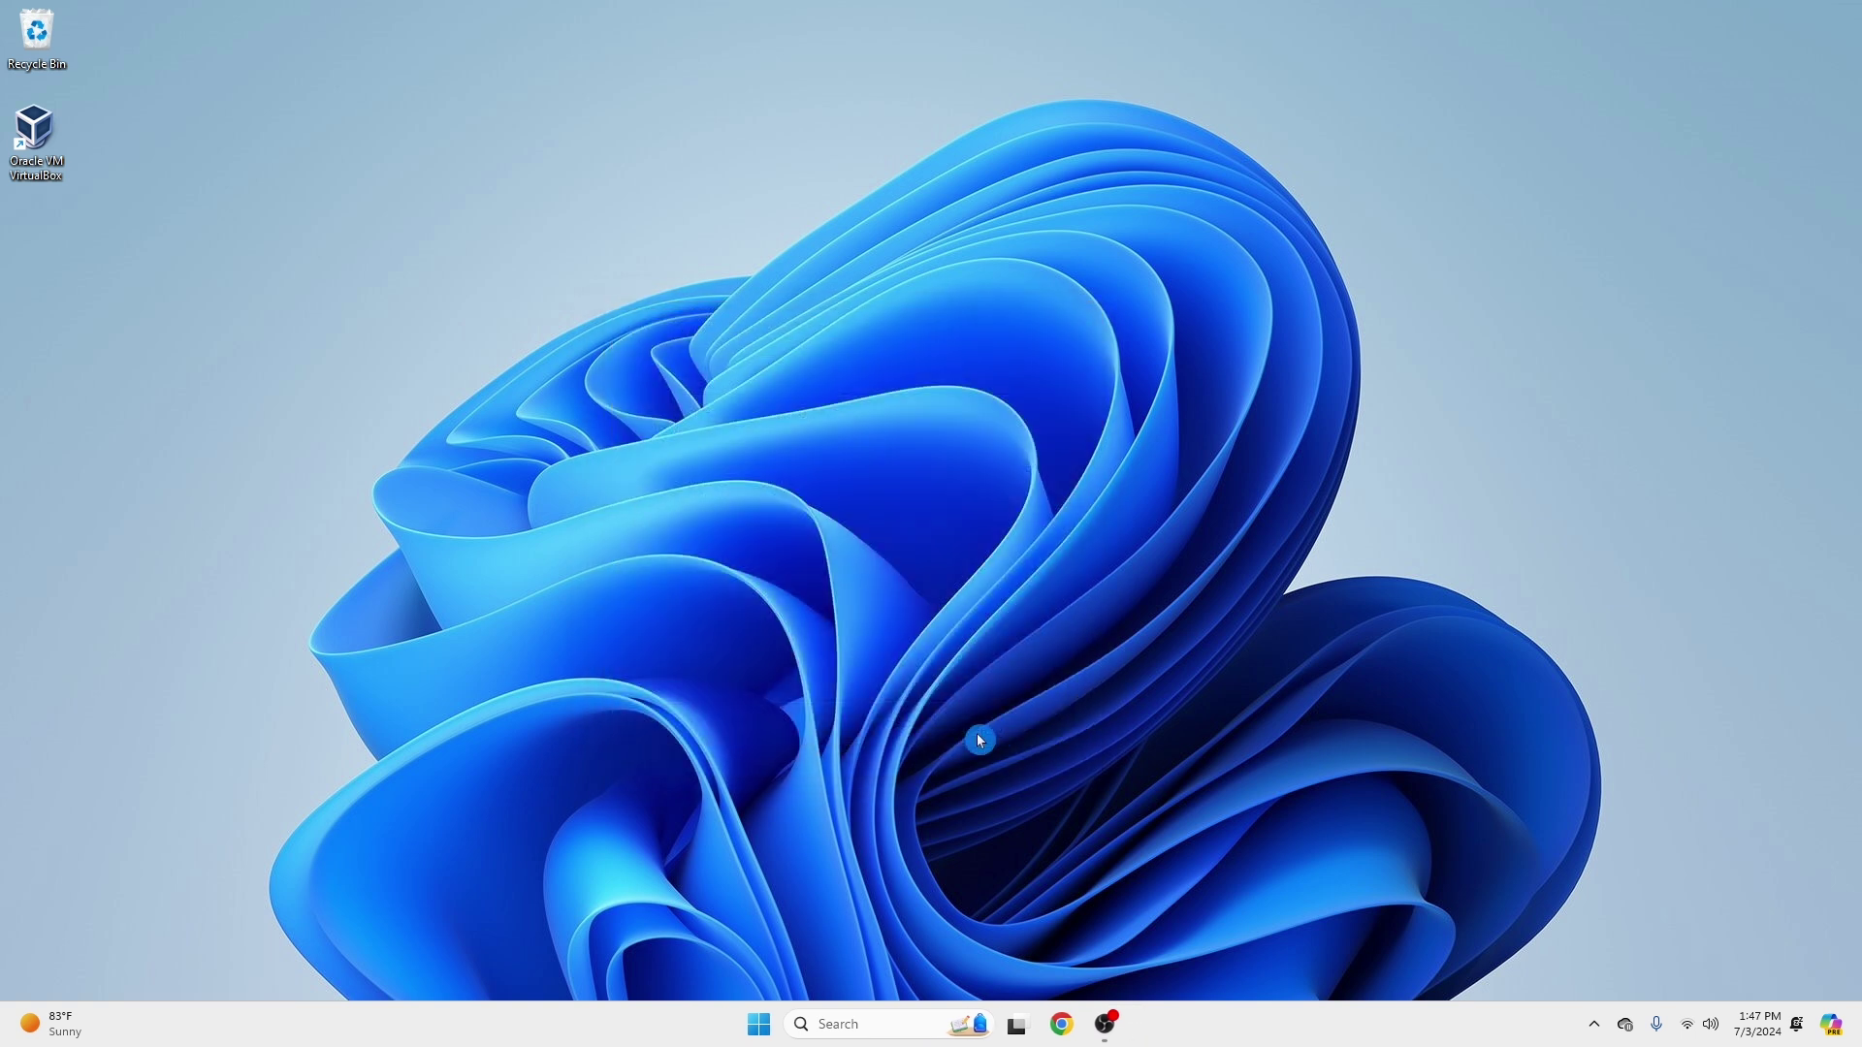